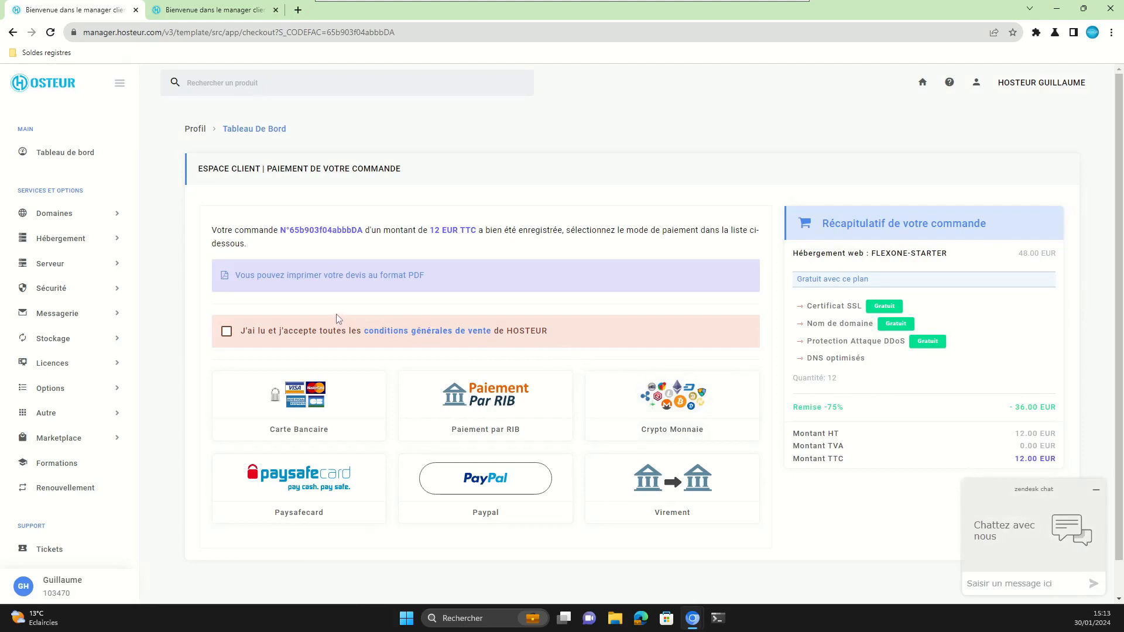
Step: Accept the general terms of sale and choose bank card as the payment method for the FLEXONE-STARTER order
{"action": "left_click", "coordinate": [226, 332]}
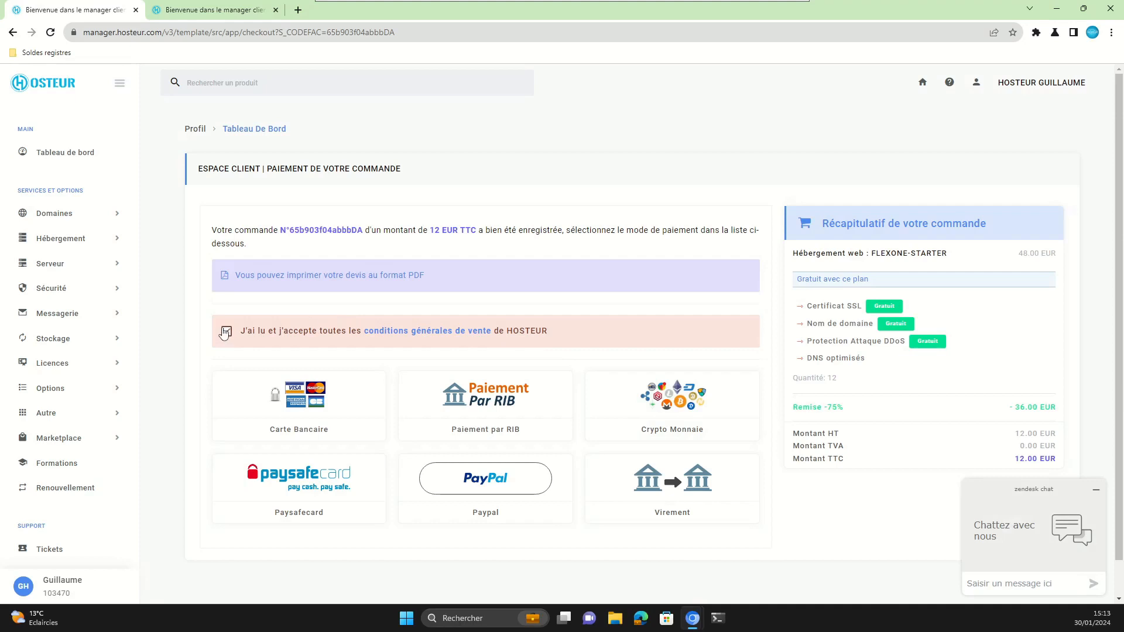
{"action": "left_click", "coordinate": [291, 403]}
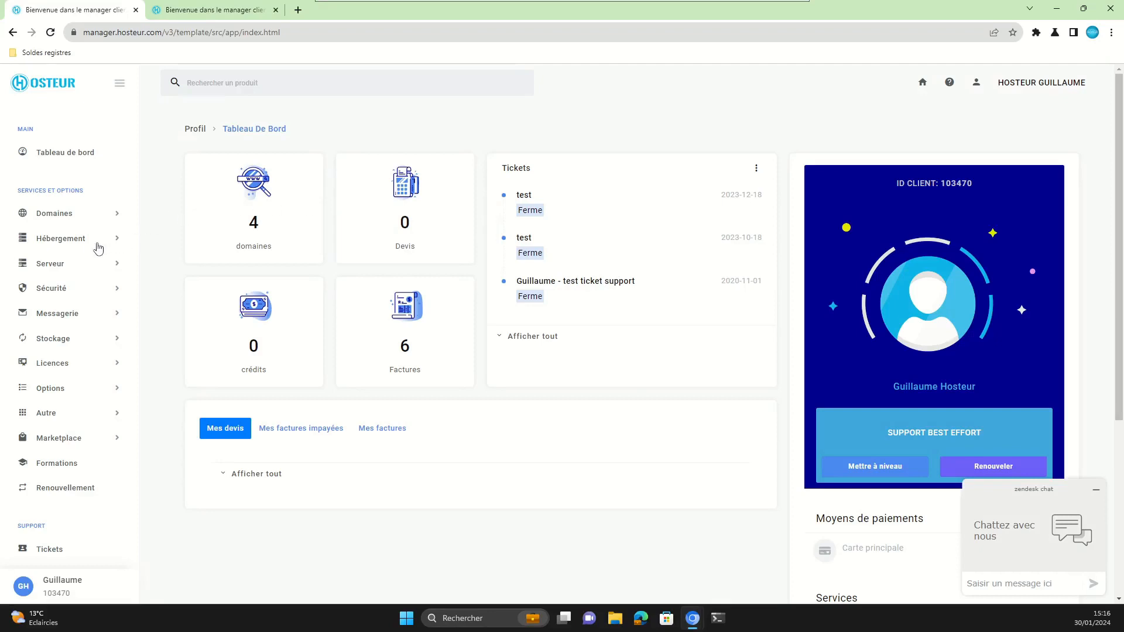
Step: Open the management page of the FlexOne hosting k8s-1fajjsg7 and go to its domain management
{"action": "left_click", "coordinate": [77, 241]}
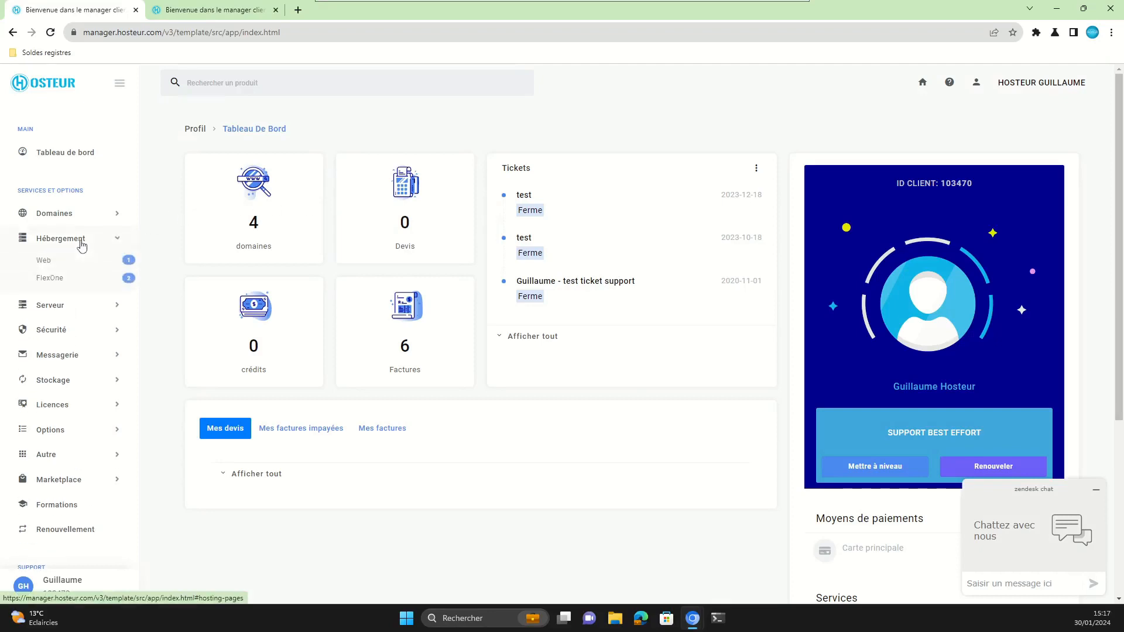
{"action": "left_click", "coordinate": [61, 280]}
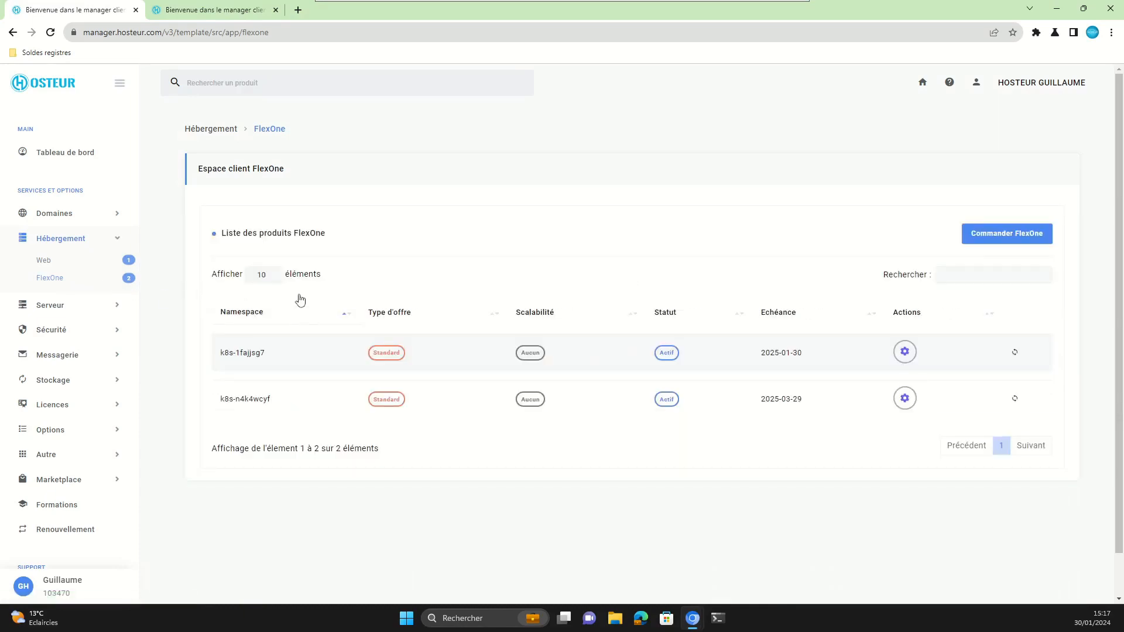
{"action": "left_click_drag", "start_coordinate": [811, 356], "coordinate": [766, 353]}
{"action": "left_click", "coordinate": [769, 366]}
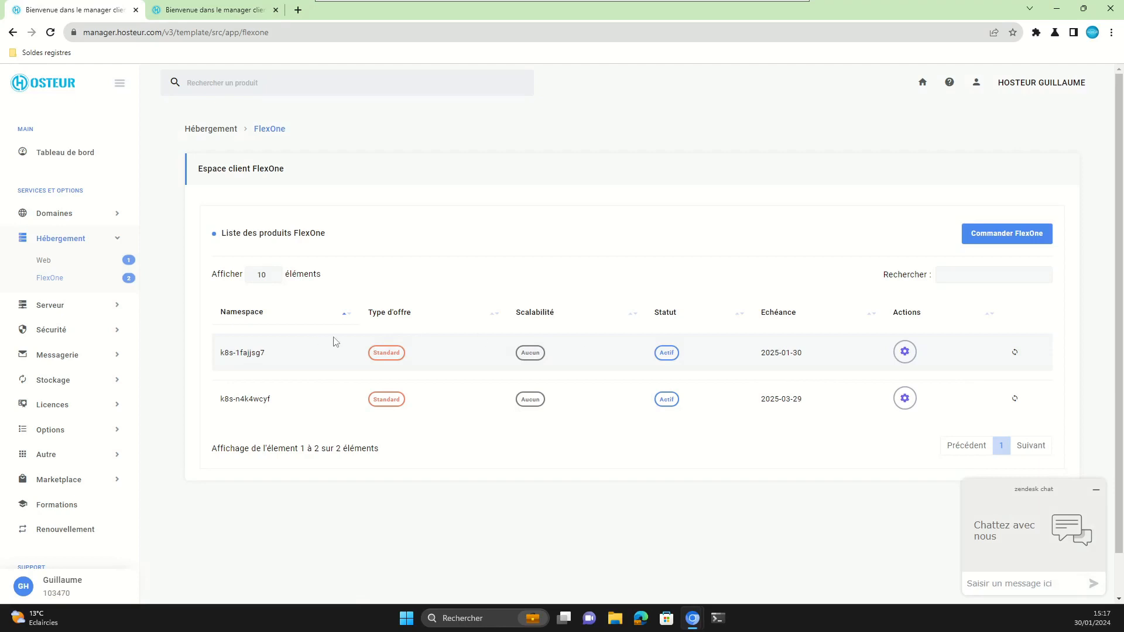
{"action": "left_click", "coordinate": [909, 355]}
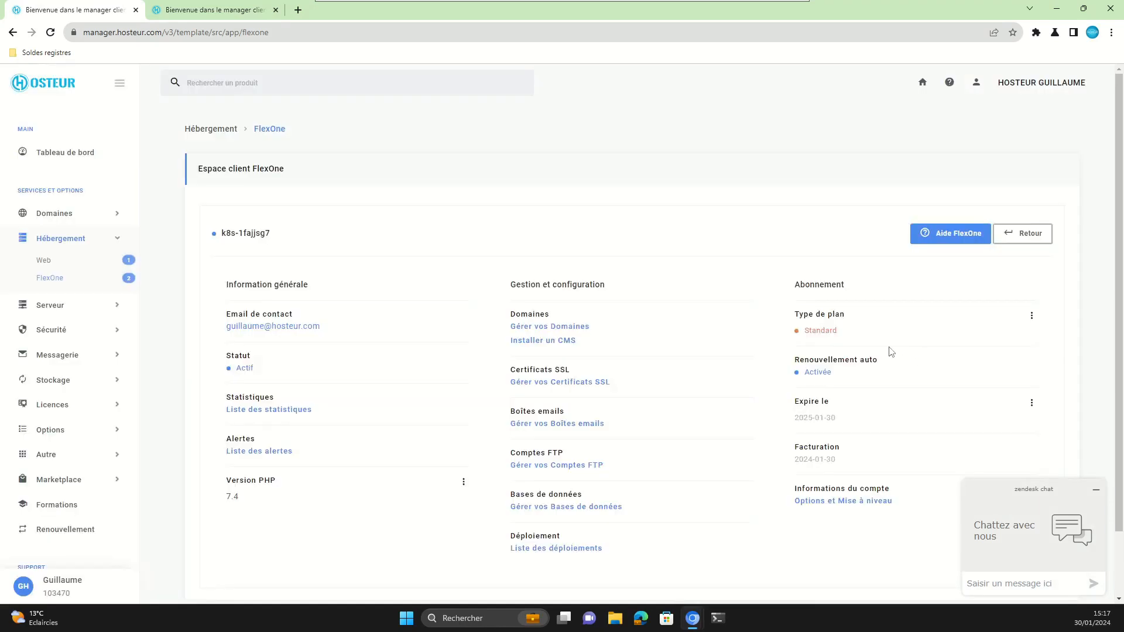
{"action": "scroll", "coordinate": [660, 229], "scroll_direction": "down", "scroll_amount": 1}
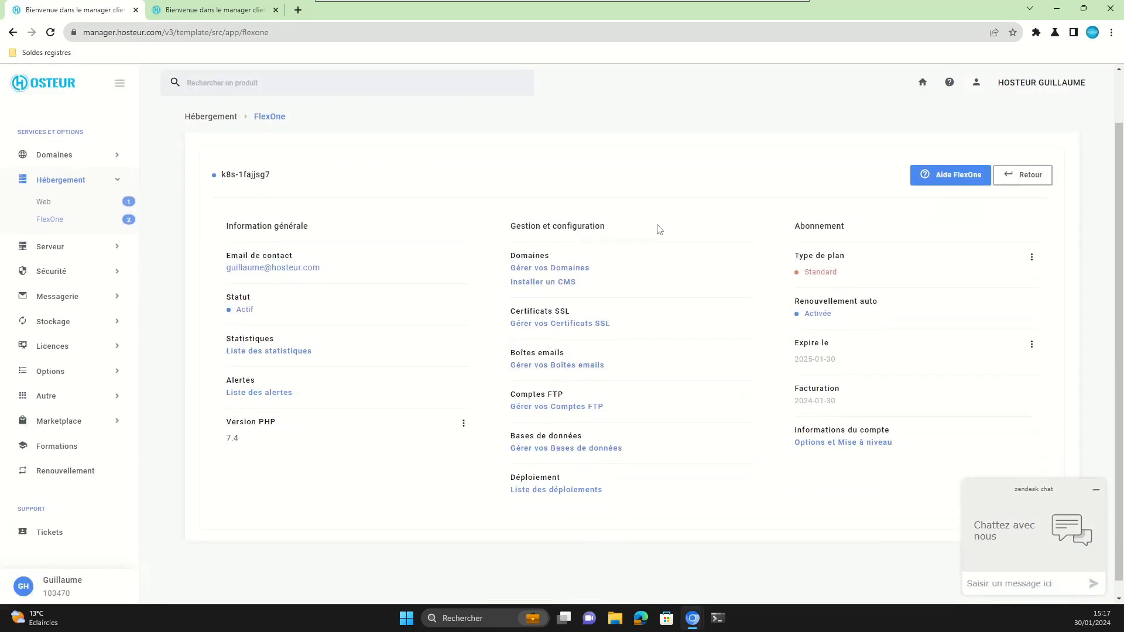
{"action": "left_click", "coordinate": [566, 271]}
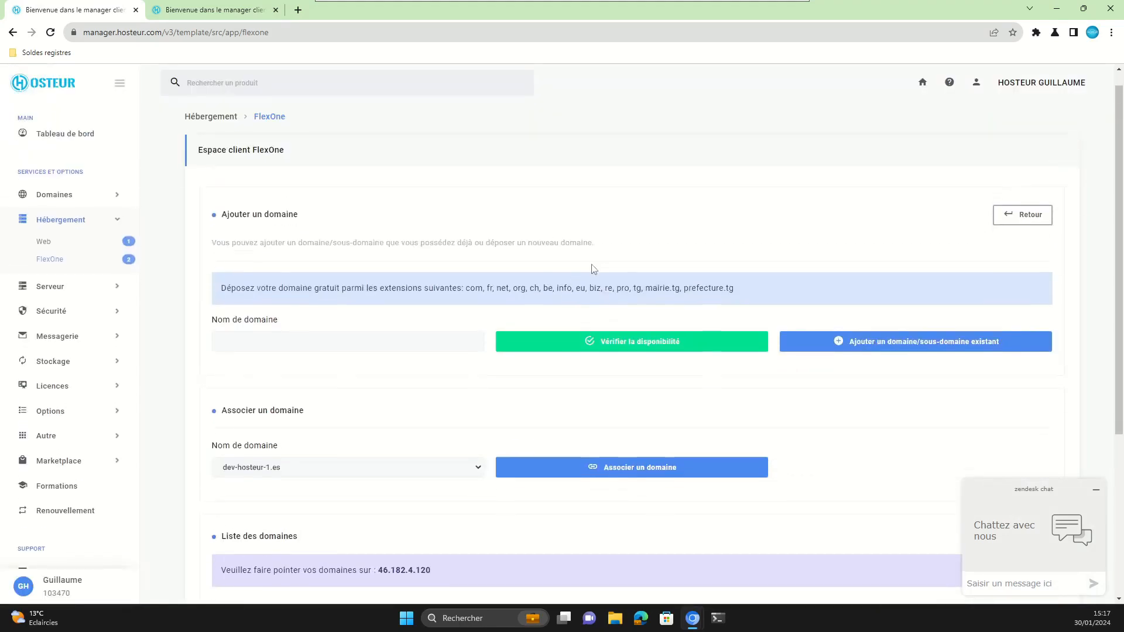
Step: Check the availability of mondomainedetest.fr and order it as the free domain, proceeding to payment with the prefilled contacts and DNS servers
{"action": "scroll", "coordinate": [588, 266], "scroll_direction": "down", "scroll_amount": 2}
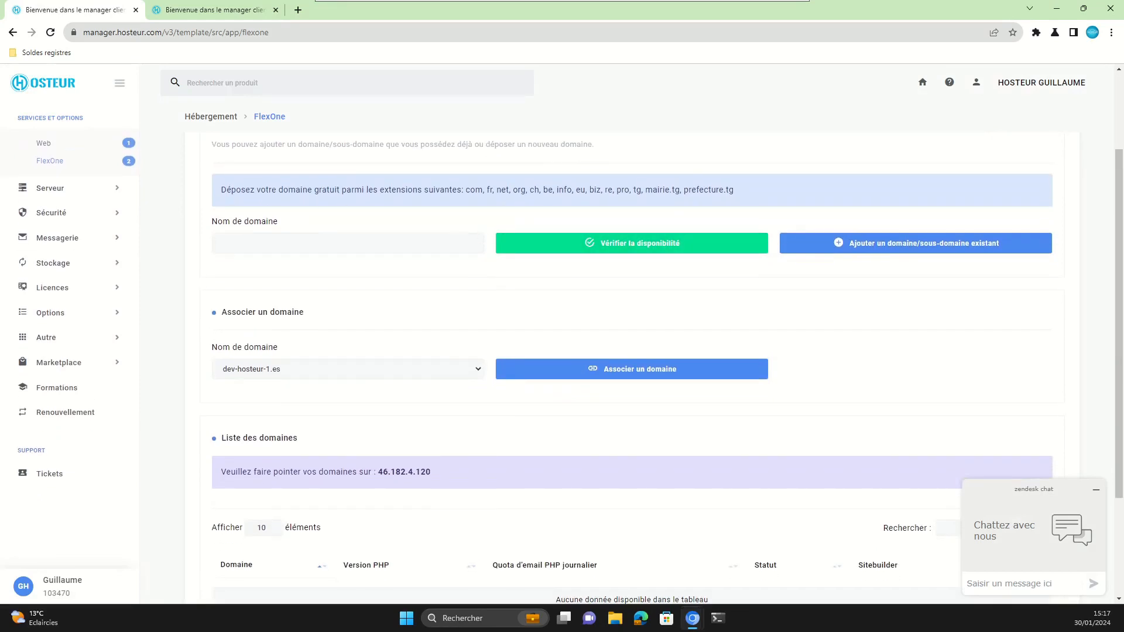
{"action": "left_click", "coordinate": [225, 243]}
{"action": "type", "text": "mondomainedetest.fr"}
{"action": "left_click", "coordinate": [600, 251]}
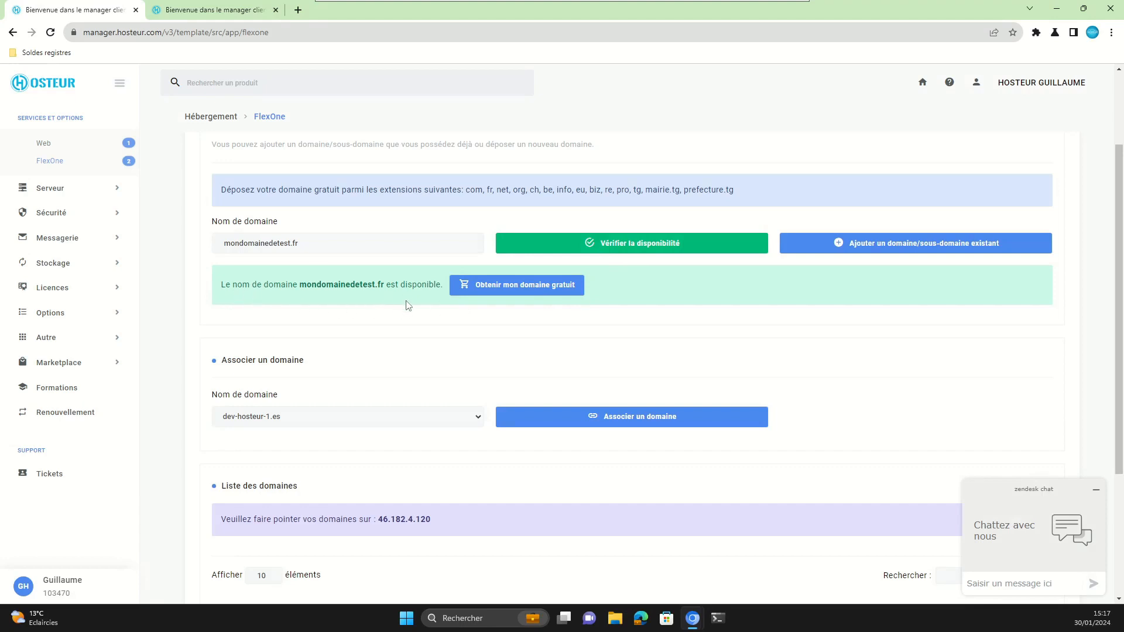
{"action": "left_click", "coordinate": [533, 286]}
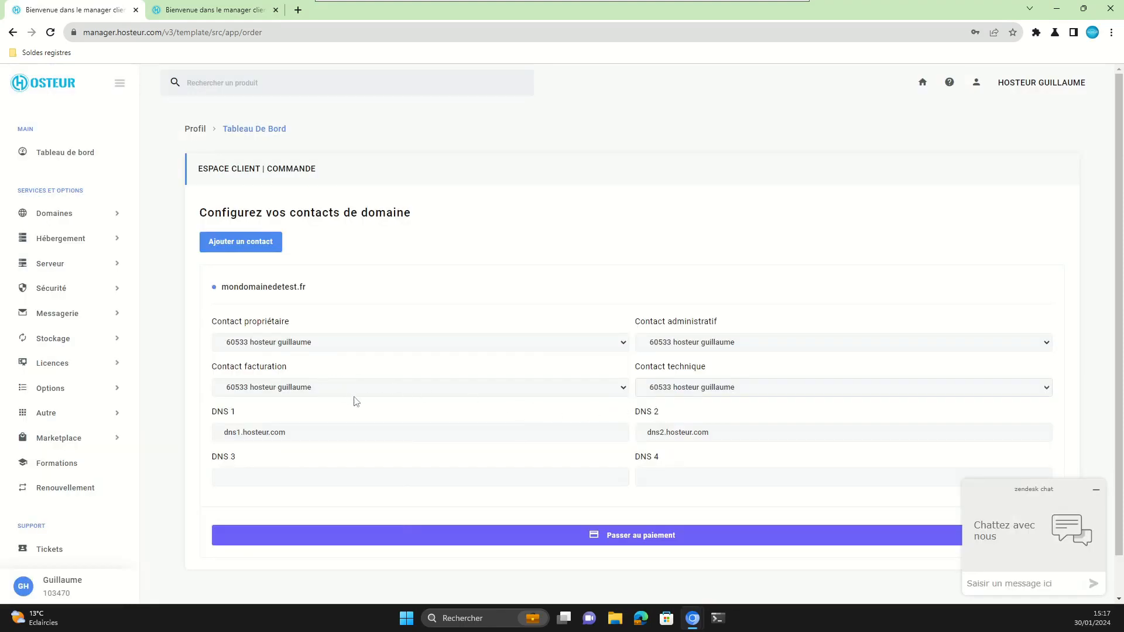
{"action": "left_click", "coordinate": [633, 545]}
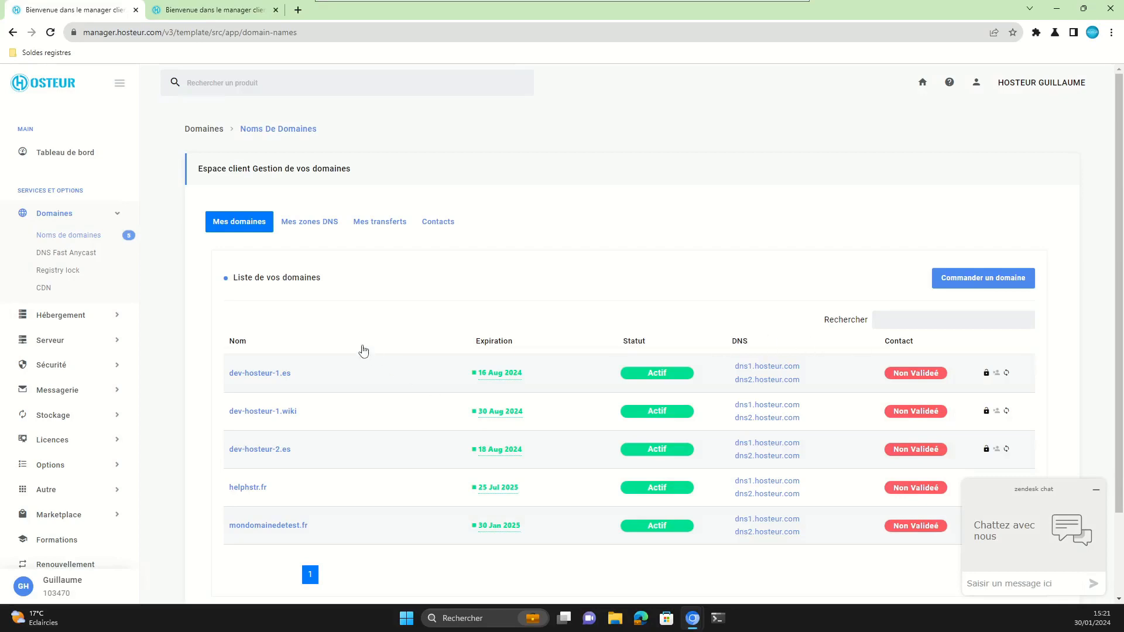
Step: Add the domain mondomainedetest.fr to the DNS servers with the IP address 46.182.4.120
{"action": "left_click", "coordinate": [304, 226]}
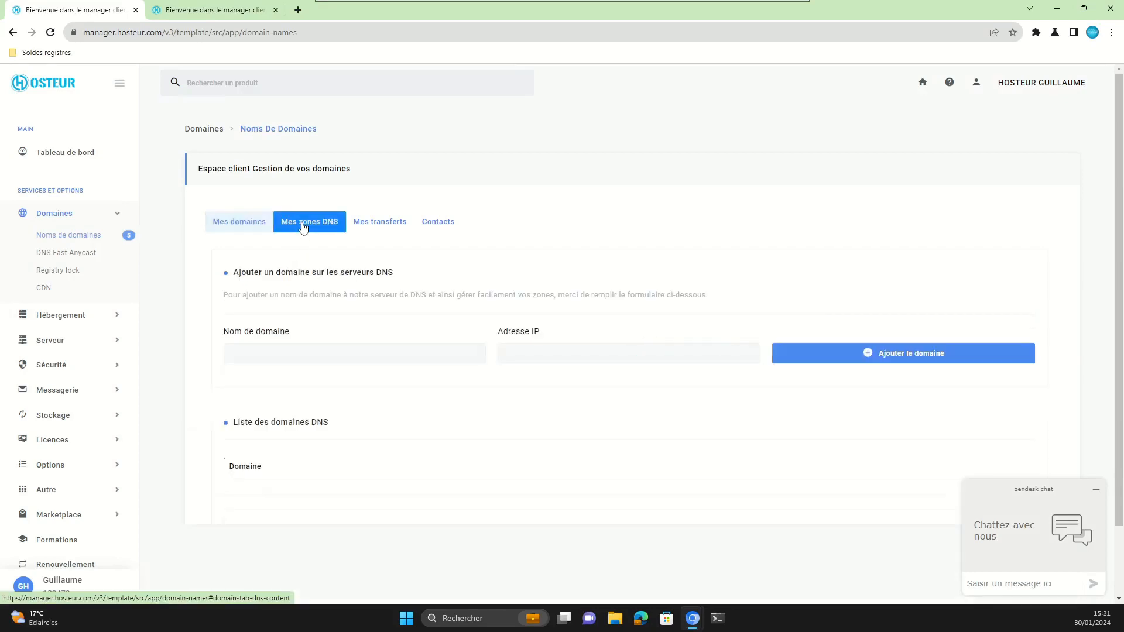
{"action": "left_click", "coordinate": [332, 354]}
{"action": "type", "text": "mondomainedetest.fr"}
{"action": "left_click", "coordinate": [586, 353]}
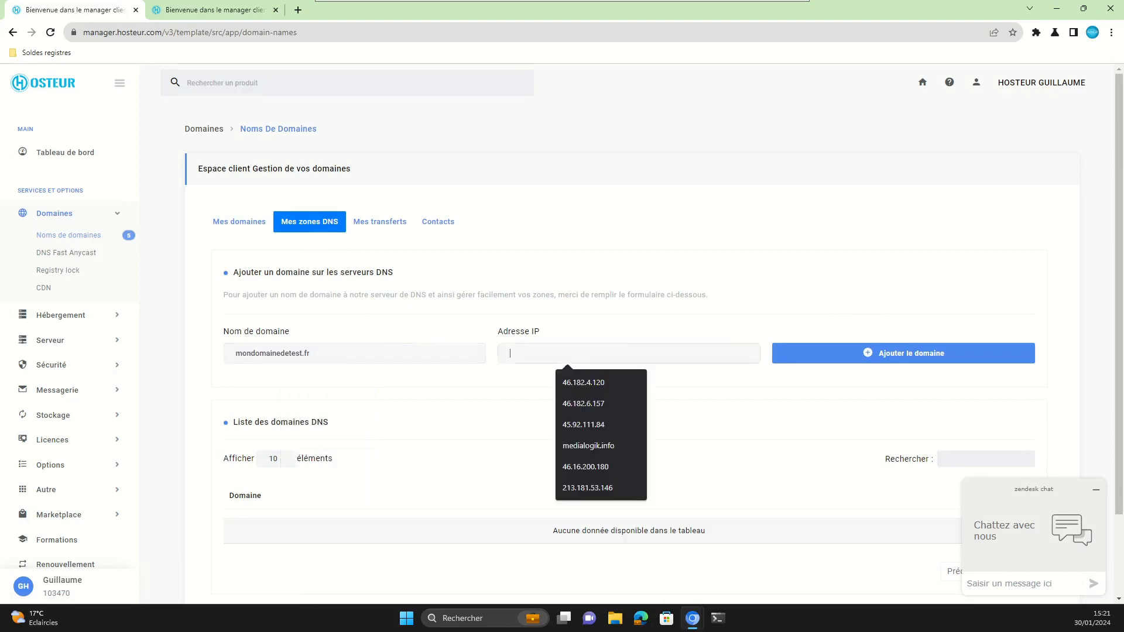
{"action": "type", "text": "46.182"}
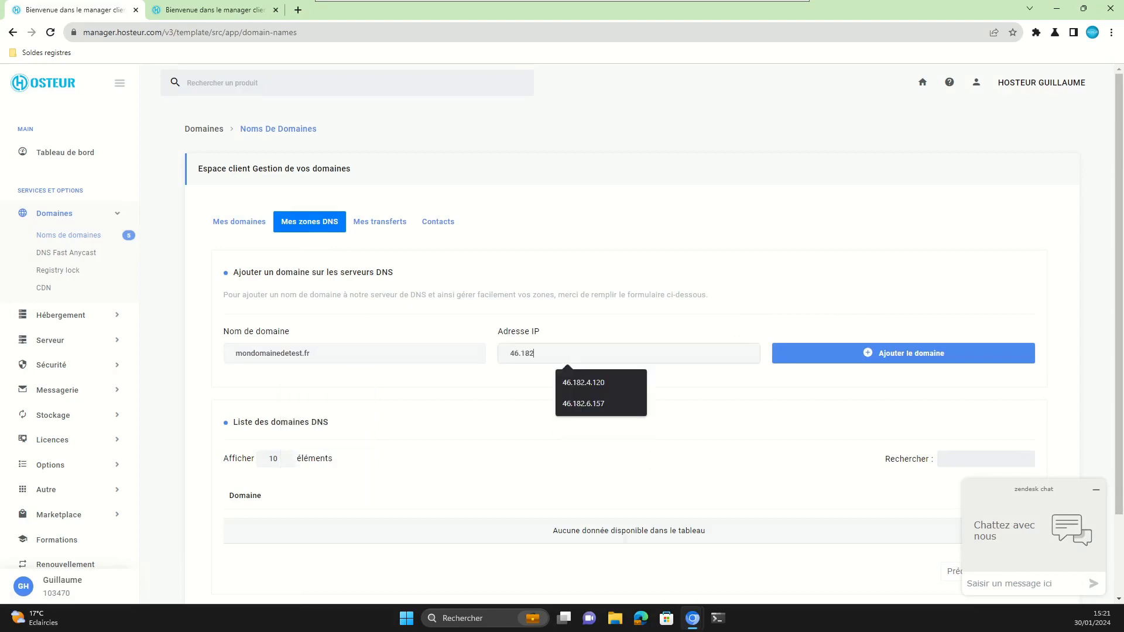
{"action": "type", "text": ".4.120"}
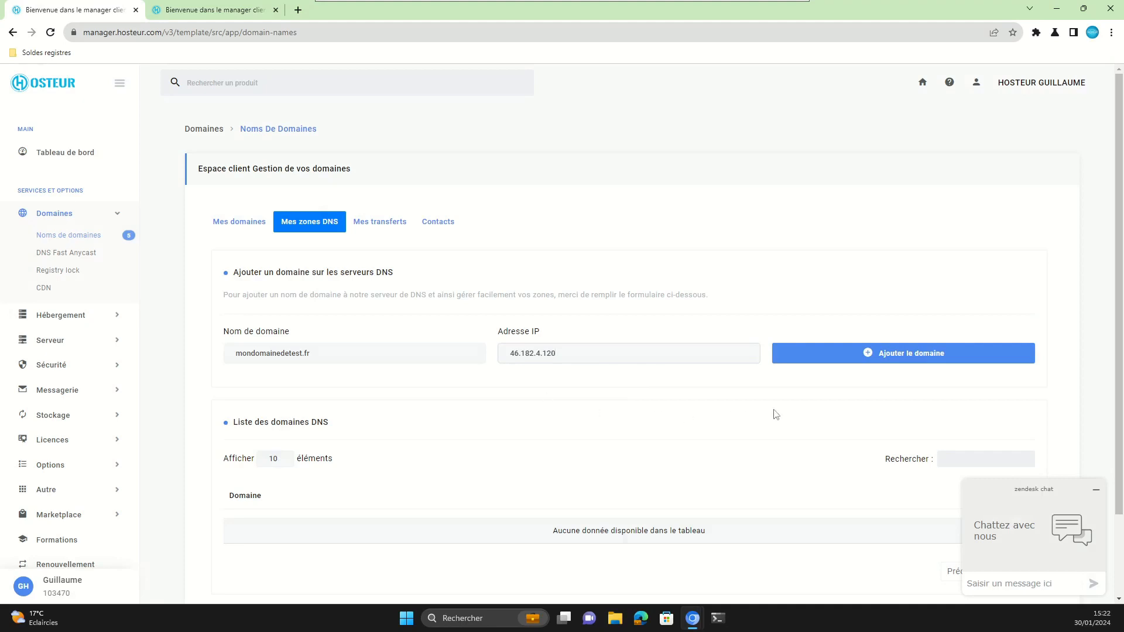
{"action": "left_click", "coordinate": [843, 353]}
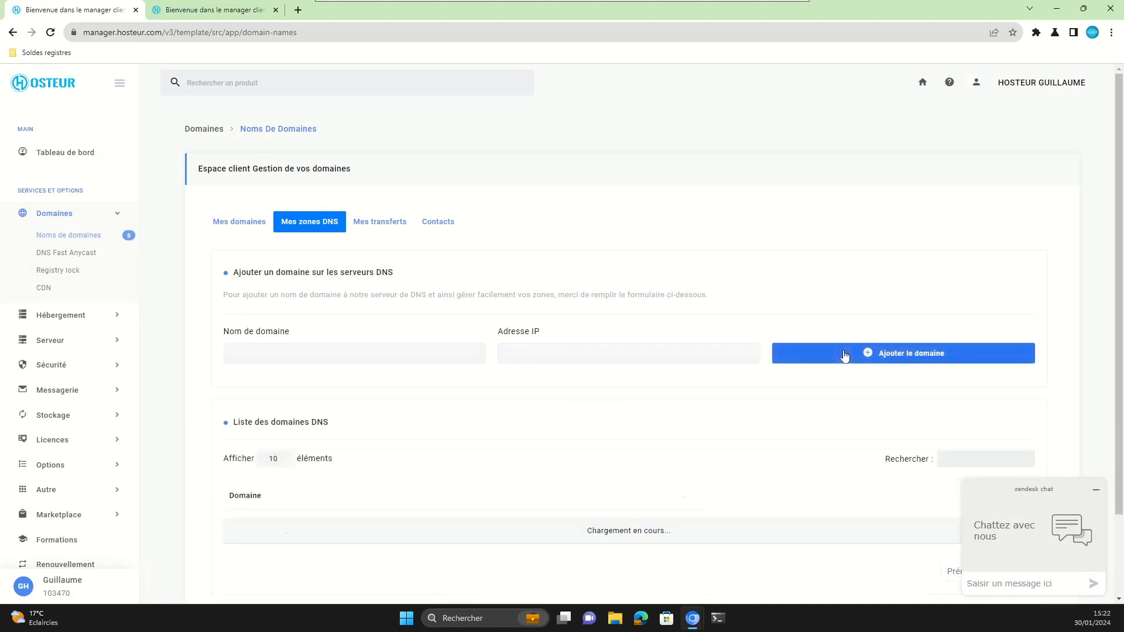
Step: Open the DNS zone of mondomainedetest.fr and review its records down to the MX entry
{"action": "scroll", "coordinate": [653, 423], "scroll_direction": "down", "scroll_amount": 2}
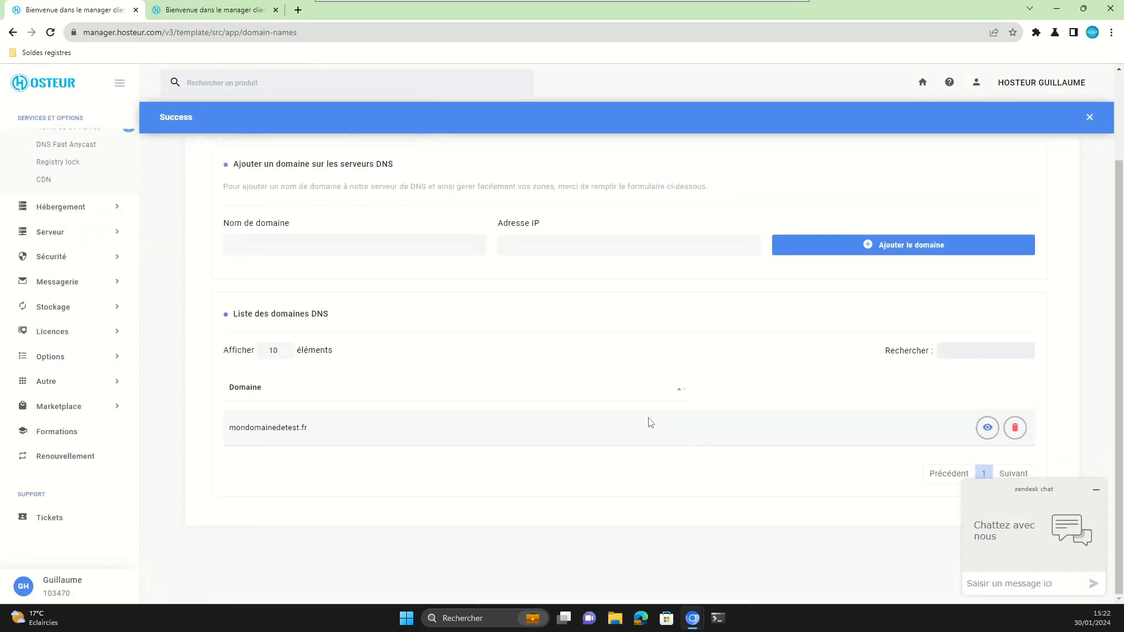
{"action": "left_click_drag", "start_coordinate": [229, 427], "coordinate": [322, 429]}
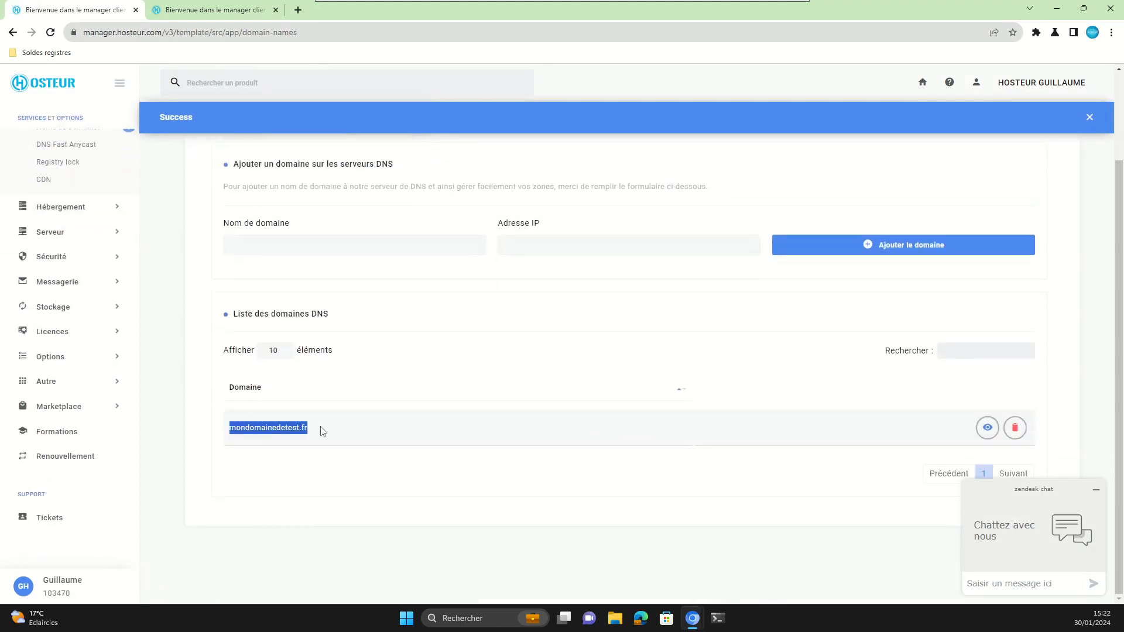
{"action": "left_click", "coordinate": [323, 432]}
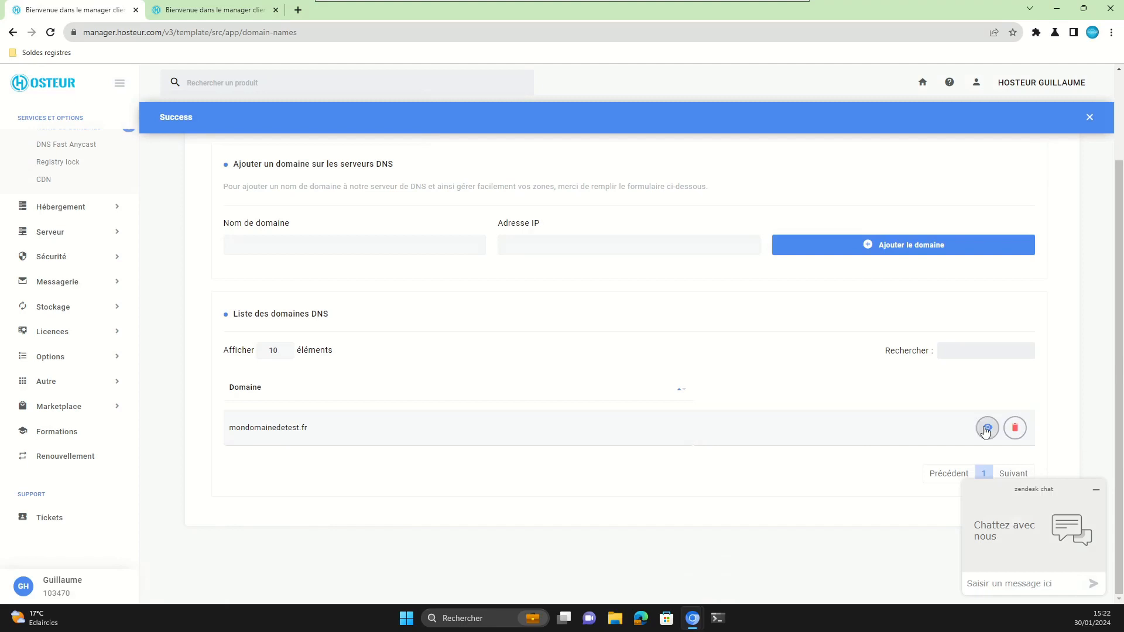
{"action": "left_click", "coordinate": [987, 430]}
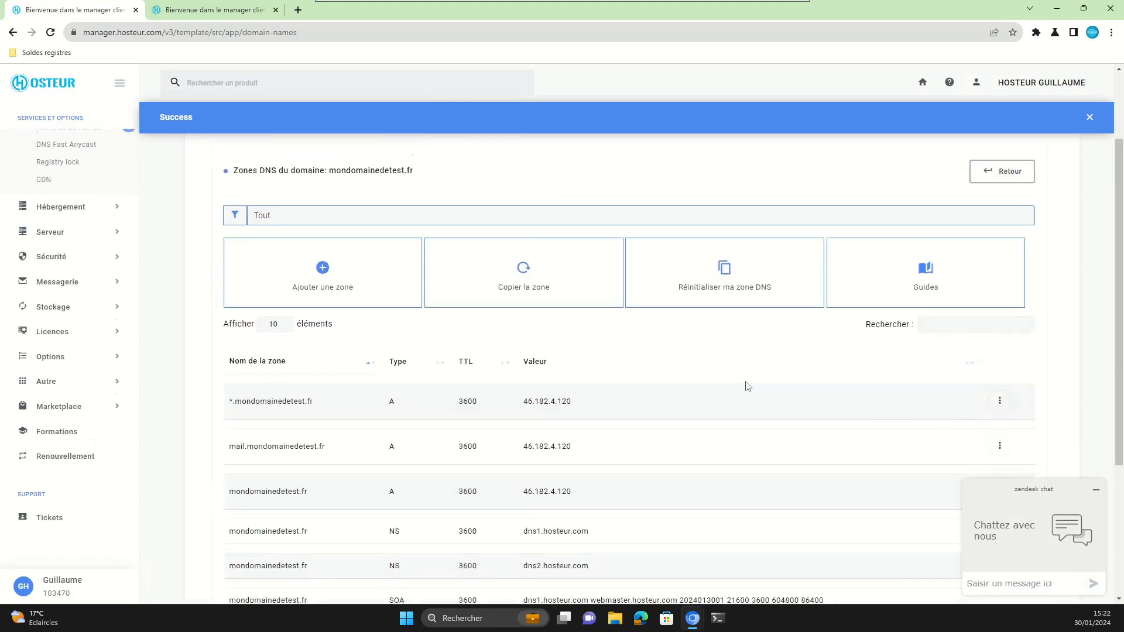
{"action": "scroll", "coordinate": [721, 369], "scroll_direction": "down", "scroll_amount": 3}
{"action": "scroll", "coordinate": [728, 365], "scroll_direction": "up", "scroll_amount": 1}
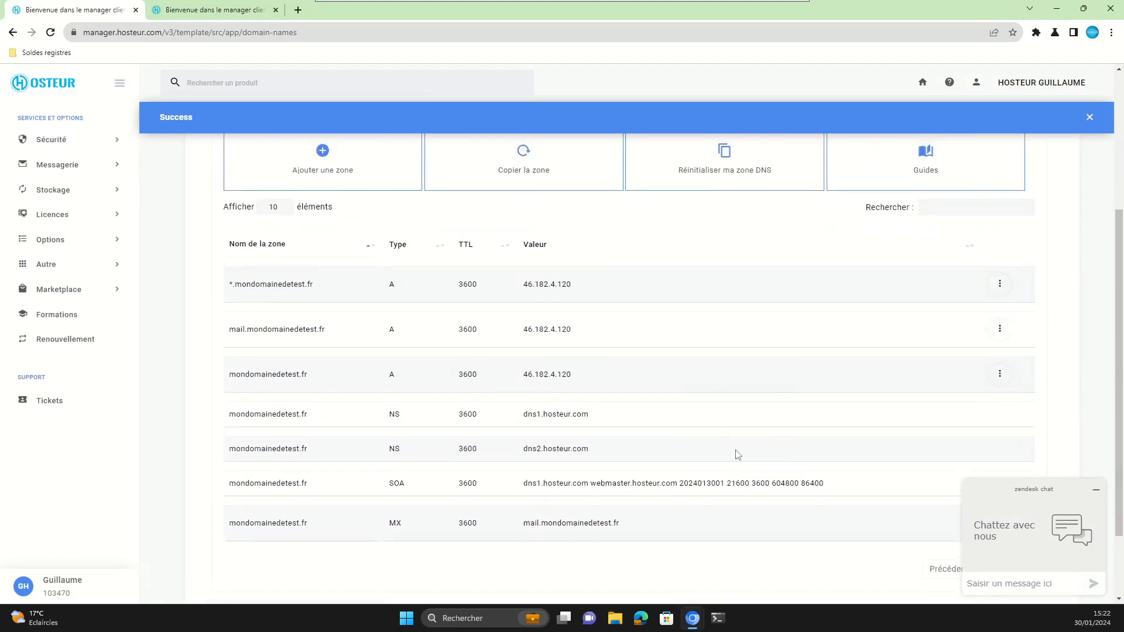
{"action": "scroll", "coordinate": [741, 444], "scroll_direction": "down", "scroll_amount": 1}
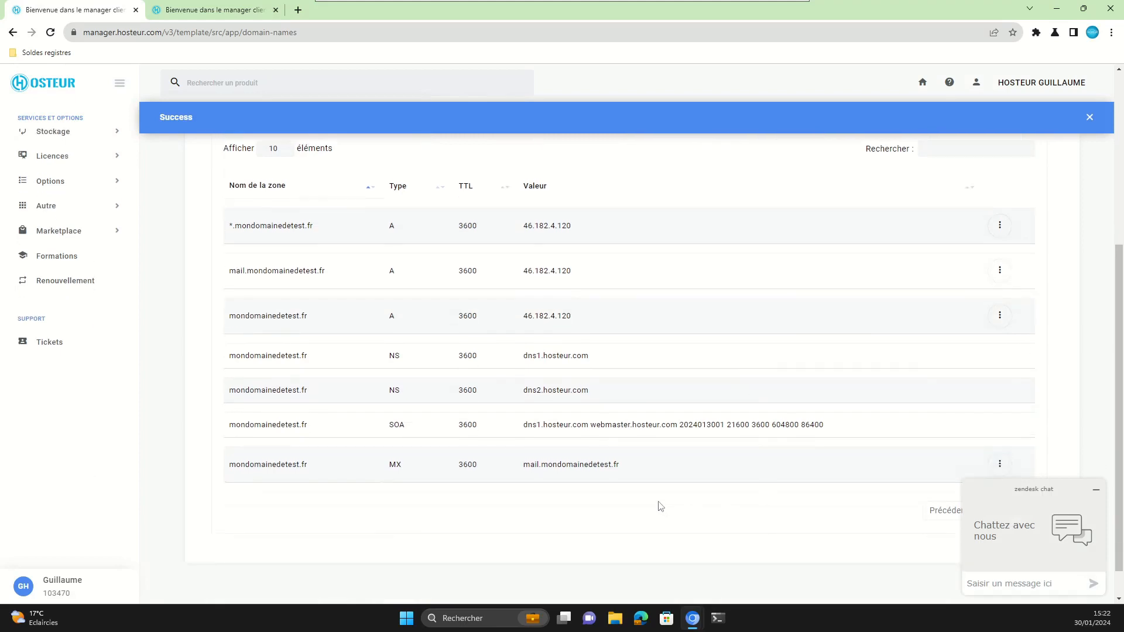
Step: Change the value of the mondomainedetest.fr MX record to mx1expert.hosteur.net and save the modified zone
{"action": "left_click", "coordinate": [1097, 496]}
{"action": "left_click", "coordinate": [999, 466]}
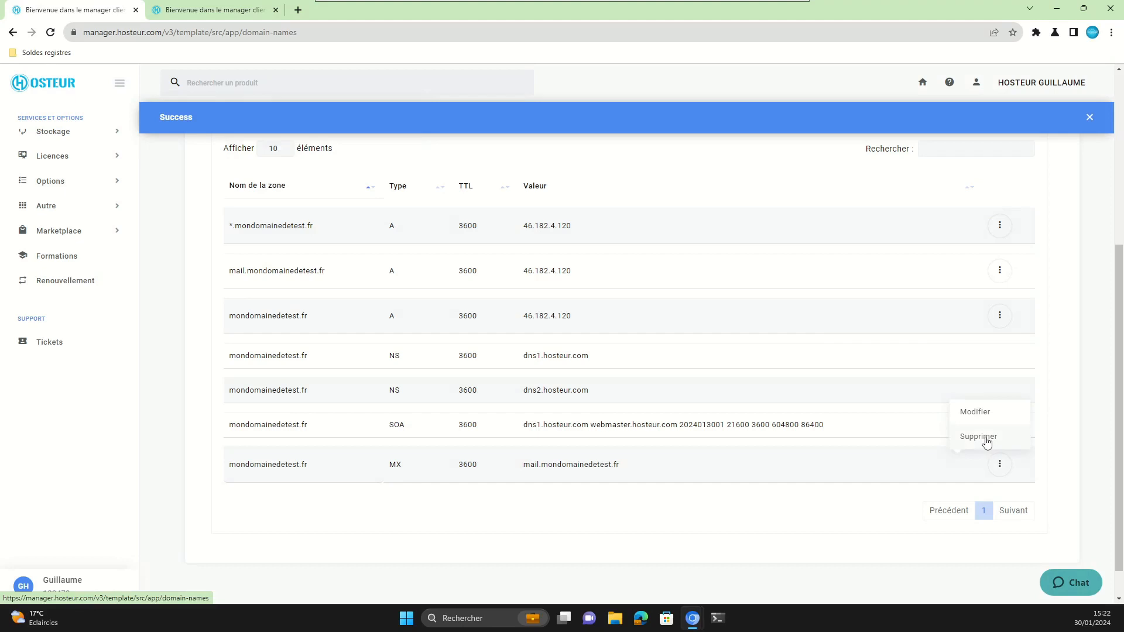
{"action": "left_click", "coordinate": [976, 414]}
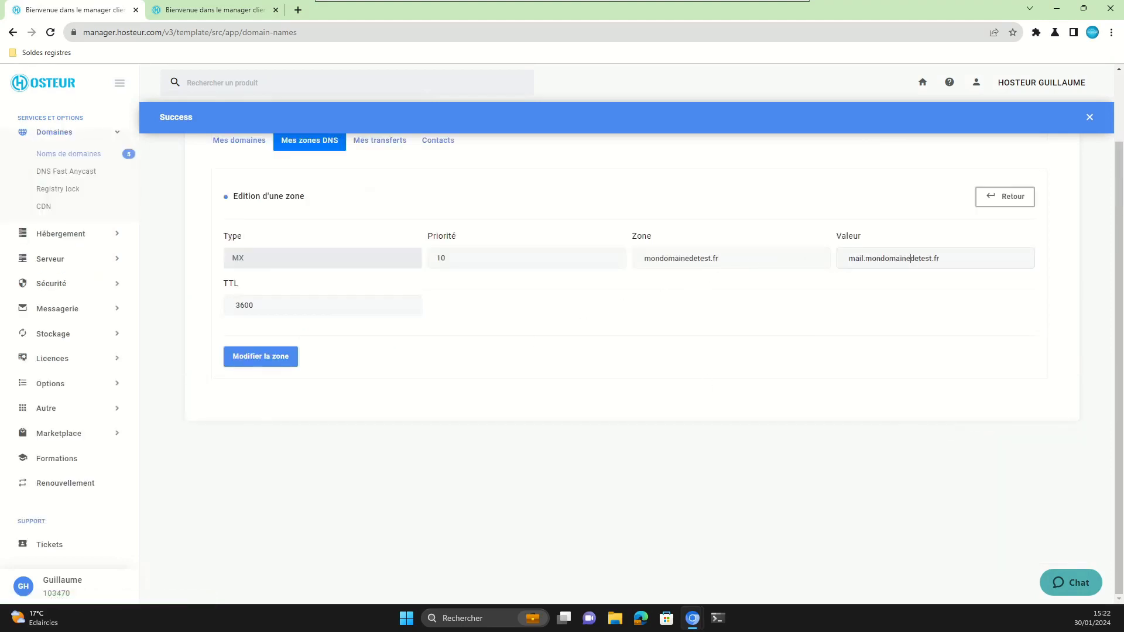
{"action": "key", "text": "ctrl+a"}
{"action": "type", "text": "mx"}
{"action": "key", "text": "ctrl+shift+Left"}
{"action": "key", "text": "ctrl+shift+Left"}
{"action": "key", "text": "ctrl+shift+Left"}
{"action": "key", "text": "ctrl+c"}
{"action": "left_click", "coordinate": [276, 360]}
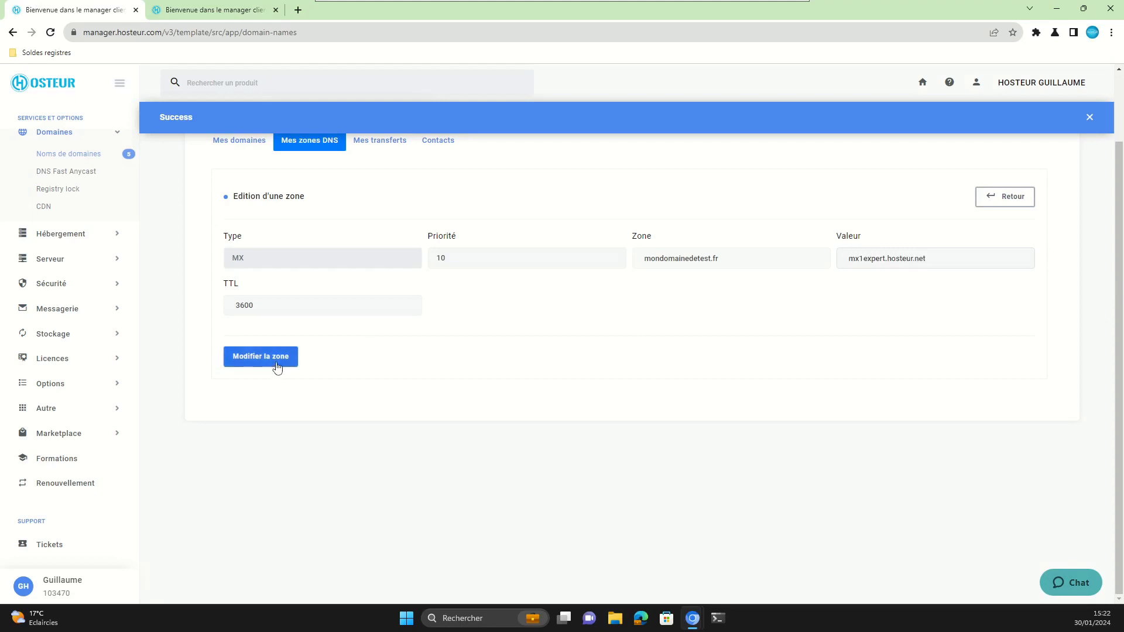
{"action": "left_click", "coordinate": [1088, 122]}
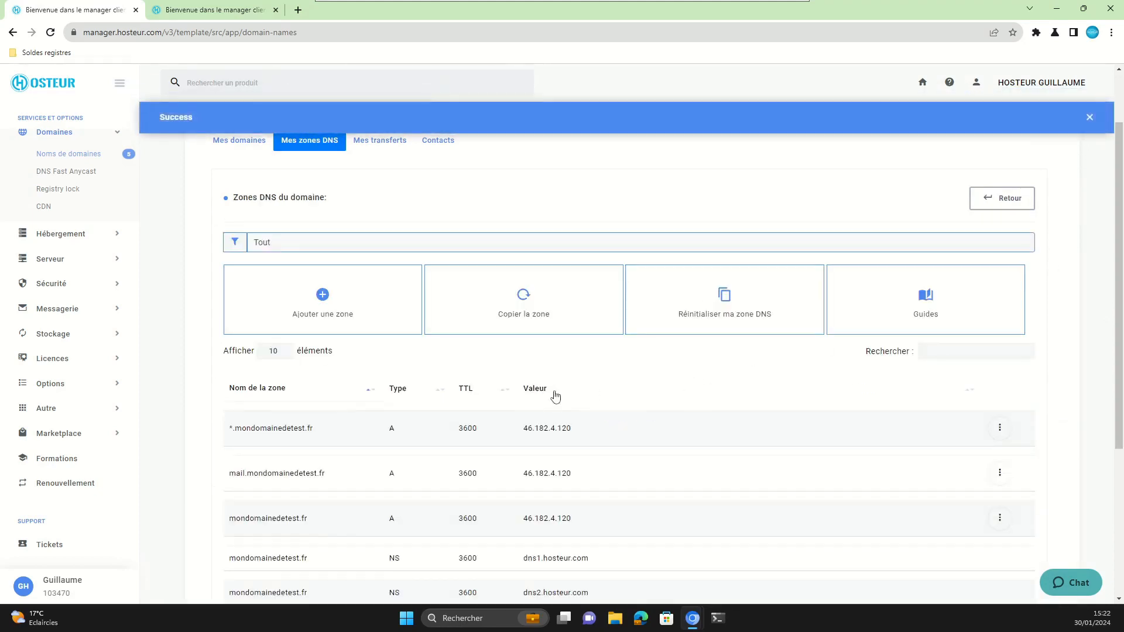
Step: Add an MX record with value mx2expert.hosteur.net, priority 10 and TTL 3600, and check it in the zone list
{"action": "left_click", "coordinate": [364, 319]}
{"action": "left_click", "coordinate": [511, 258]}
{"action": "key", "text": "ctrl+v"}
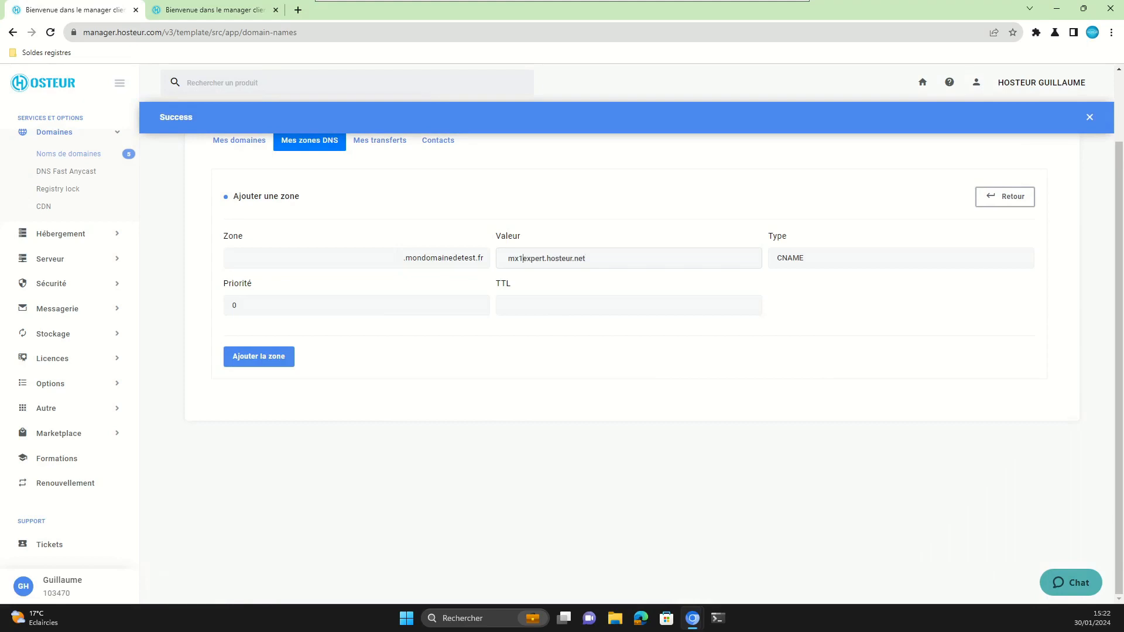
{"action": "key", "text": "BackSpace"}
{"action": "type", "text": "2"}
{"action": "left_click", "coordinate": [818, 260]}
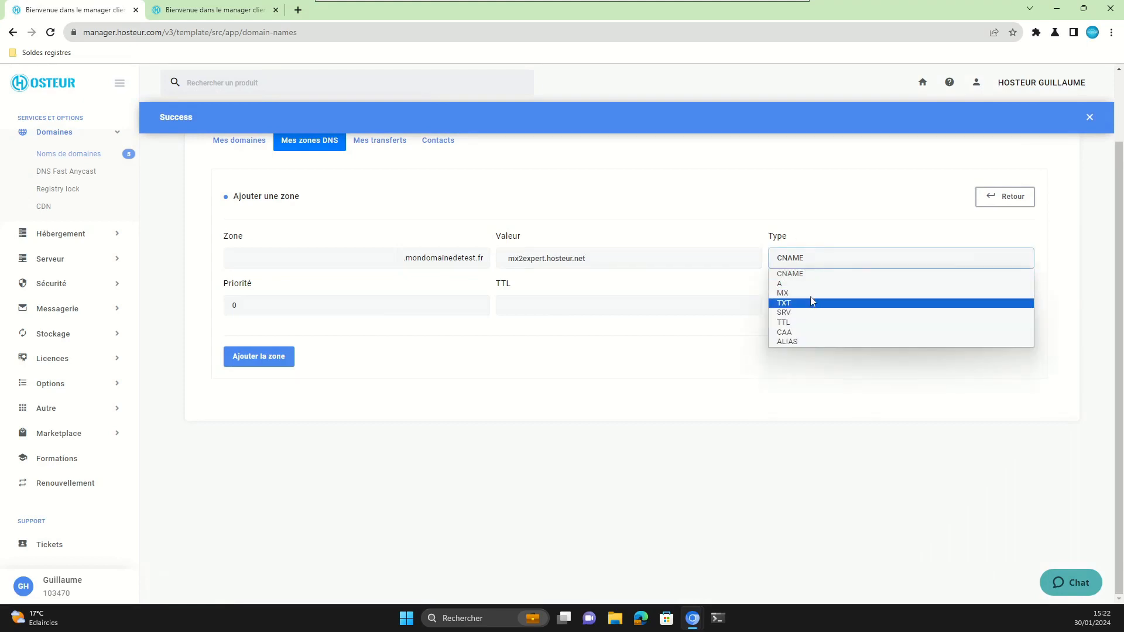
{"action": "left_click", "coordinate": [811, 294]}
{"action": "left_click", "coordinate": [565, 305]}
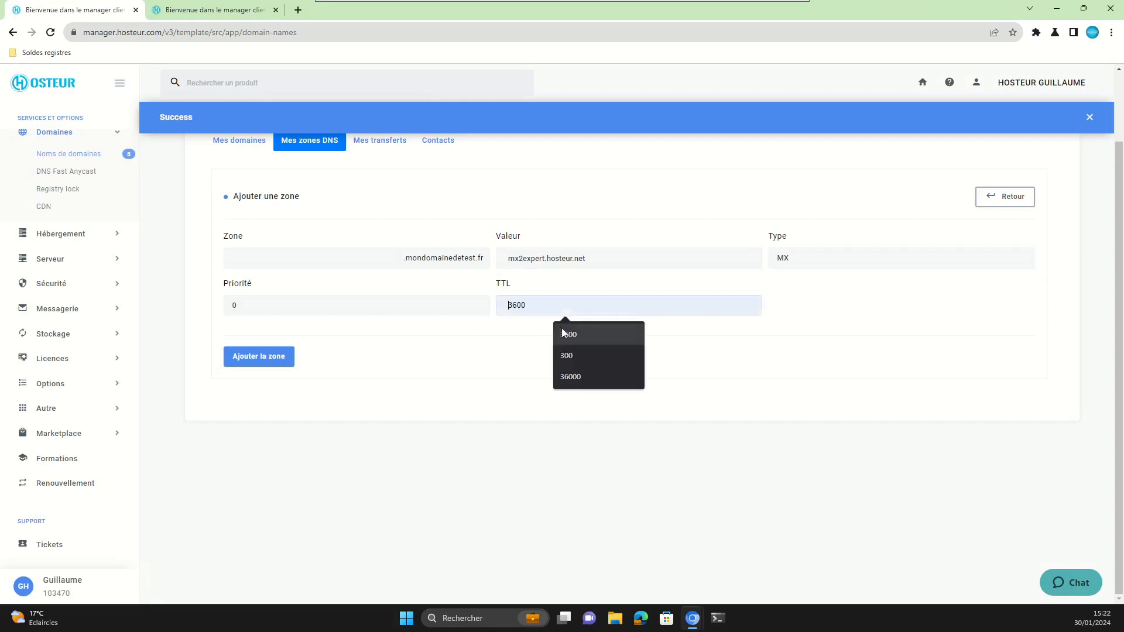
{"action": "left_click", "coordinate": [387, 309]}
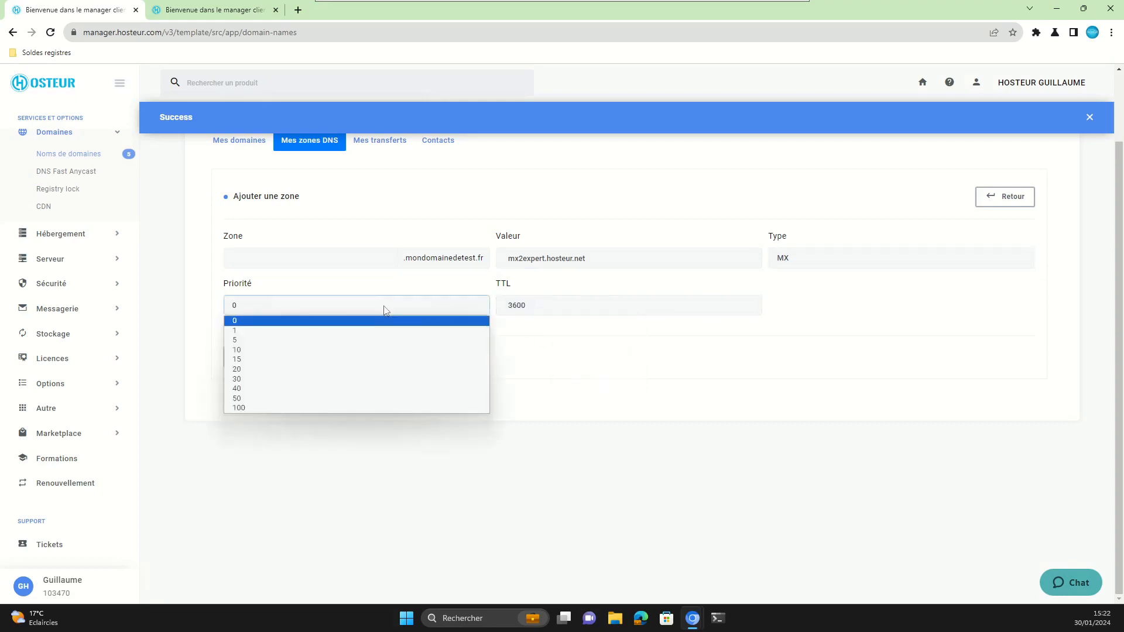
{"action": "left_click", "coordinate": [367, 350]}
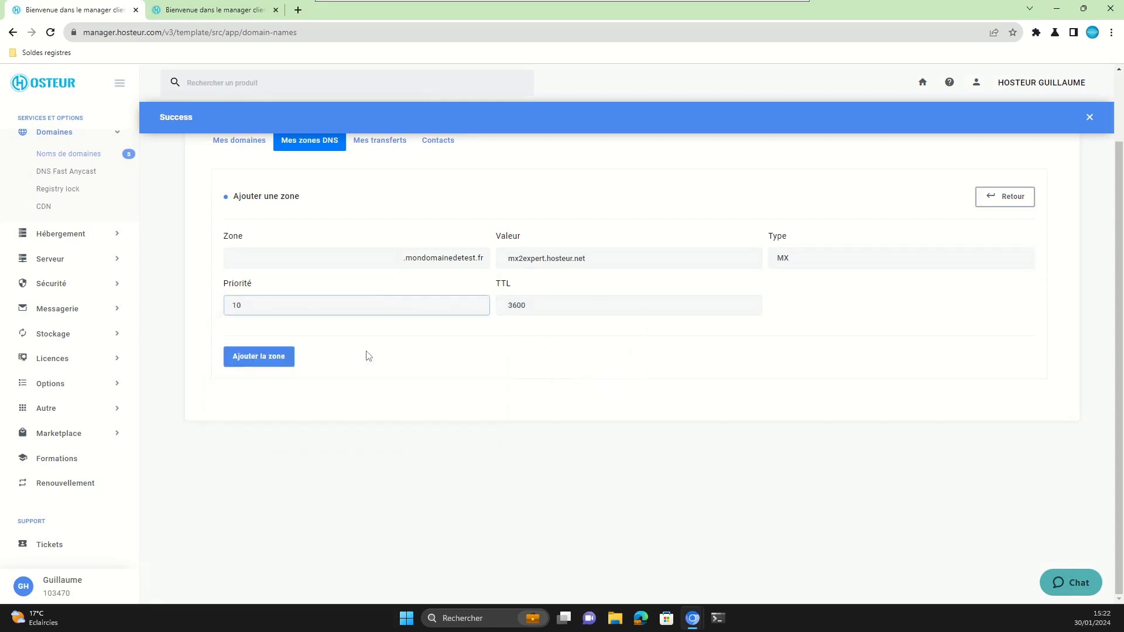
{"action": "left_click", "coordinate": [263, 359]}
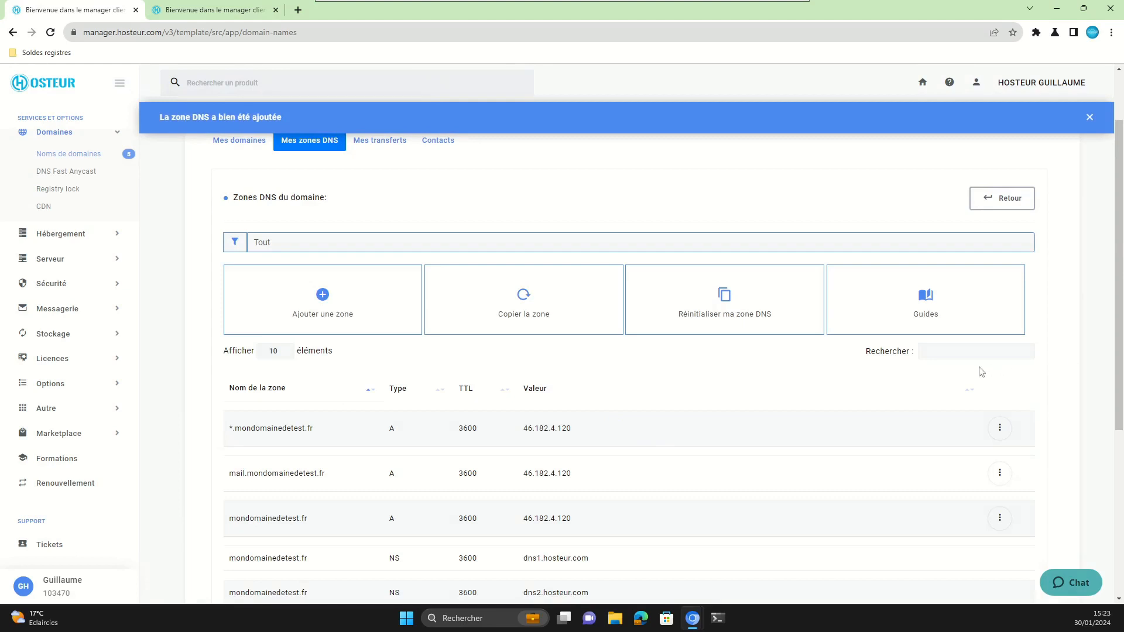
{"action": "scroll", "coordinate": [978, 371], "scroll_direction": "down", "scroll_amount": 4}
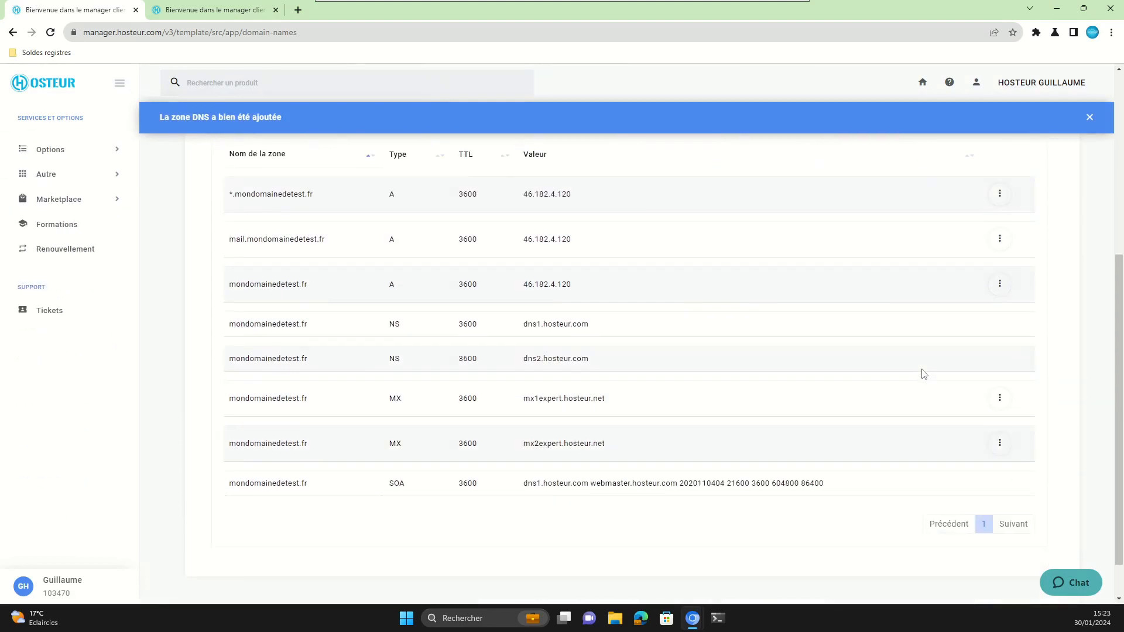
{"action": "scroll", "coordinate": [919, 373], "scroll_direction": "up", "scroll_amount": 3}
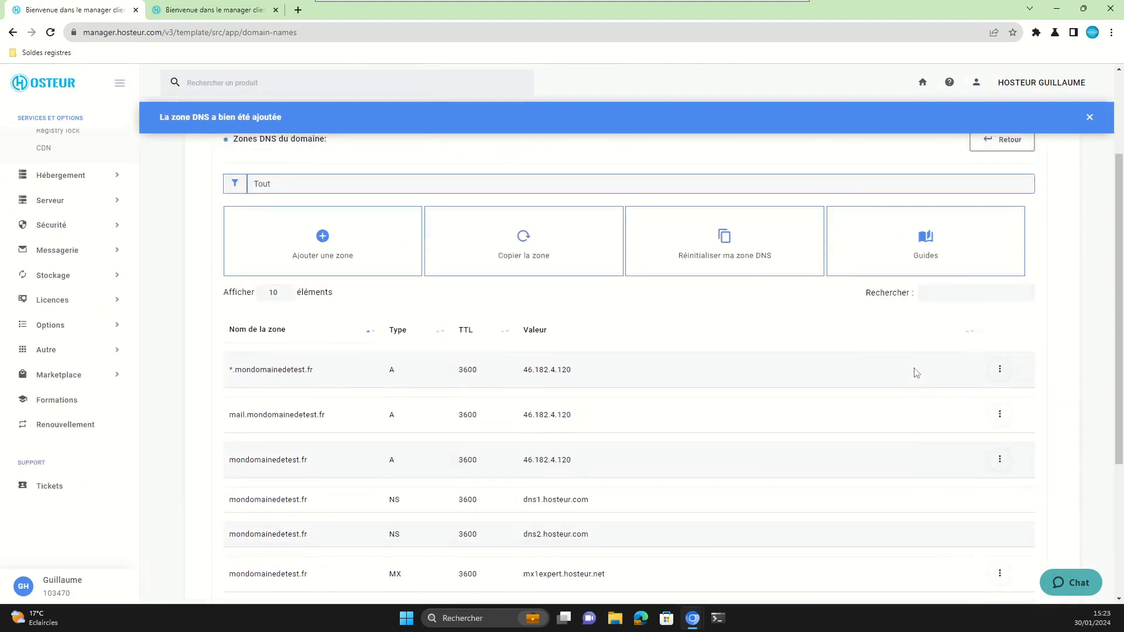
Step: Start a new DNS record for mondomainedetest.fr with type TXT and a TTL of 3600
{"action": "left_click", "coordinate": [354, 258]}
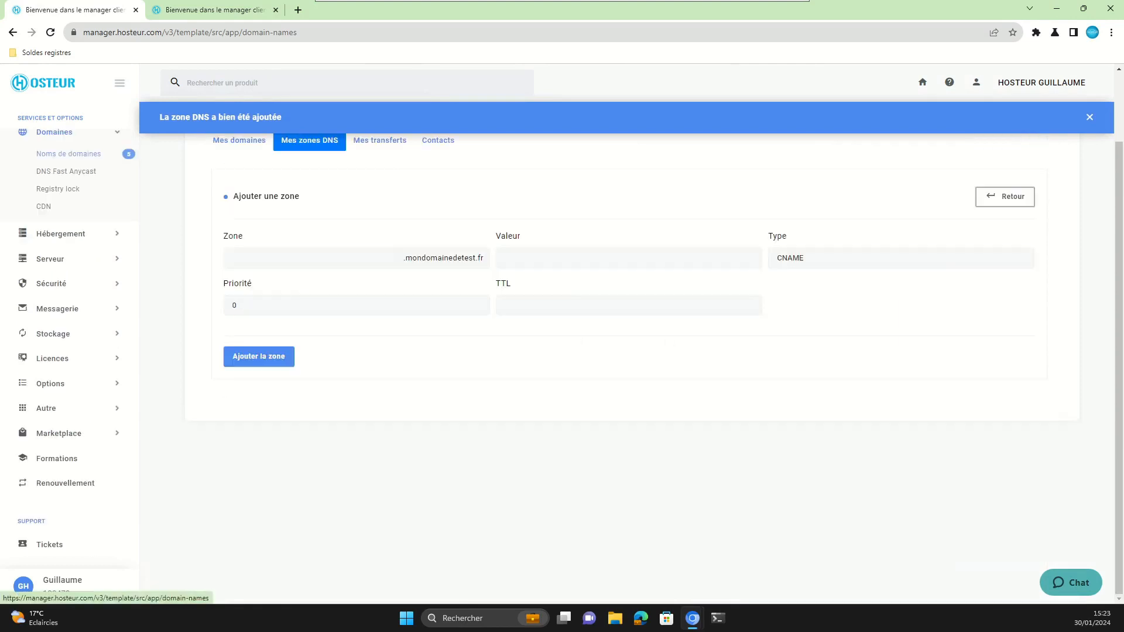
{"action": "left_click", "coordinate": [848, 262]}
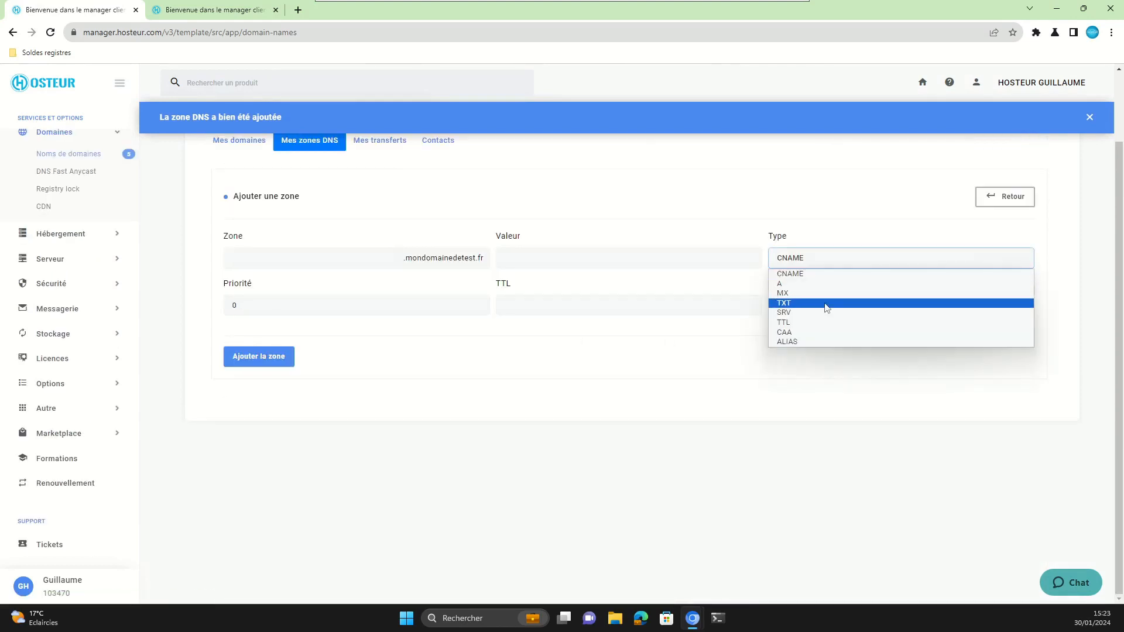
{"action": "left_click", "coordinate": [803, 301]}
{"action": "left_click", "coordinate": [547, 305]}
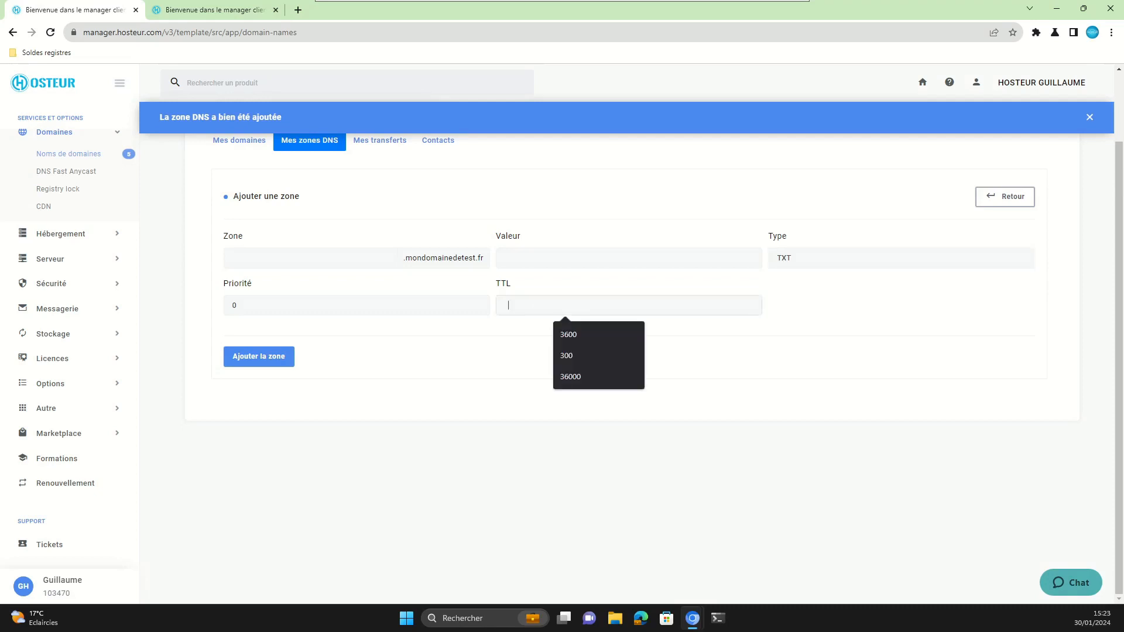
{"action": "left_click", "coordinate": [564, 328]}
{"action": "left_click", "coordinate": [367, 307]}
{"action": "left_click", "coordinate": [368, 308]}
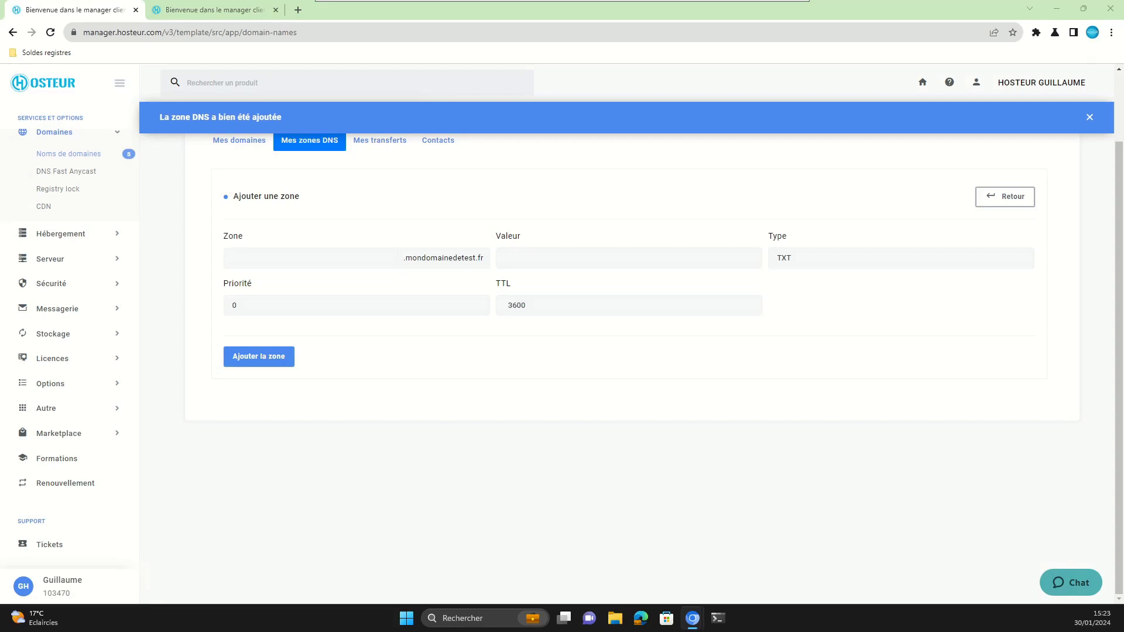
Step: Set the TXT record's value to v=spf1 include:spf.hosteur.net ~all, add it to the zone and check it in the list
{"action": "left_click", "coordinate": [691, 258]}
{"action": "type", "text": "v=spf1 include:spf.hosteur.net ~all"}
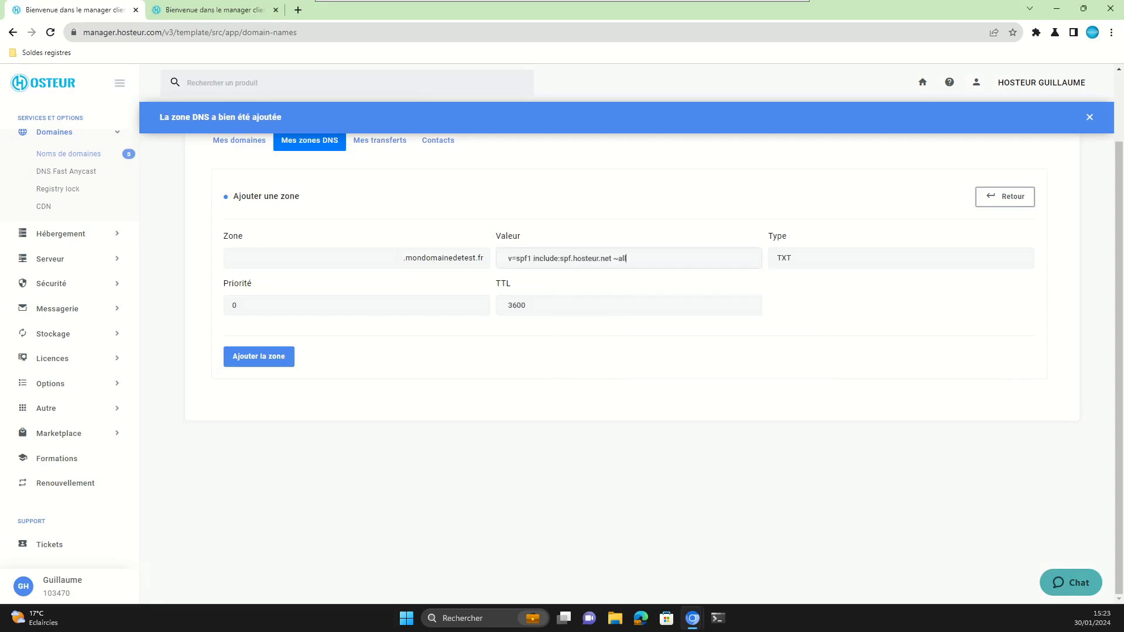
{"action": "left_click", "coordinate": [268, 359]}
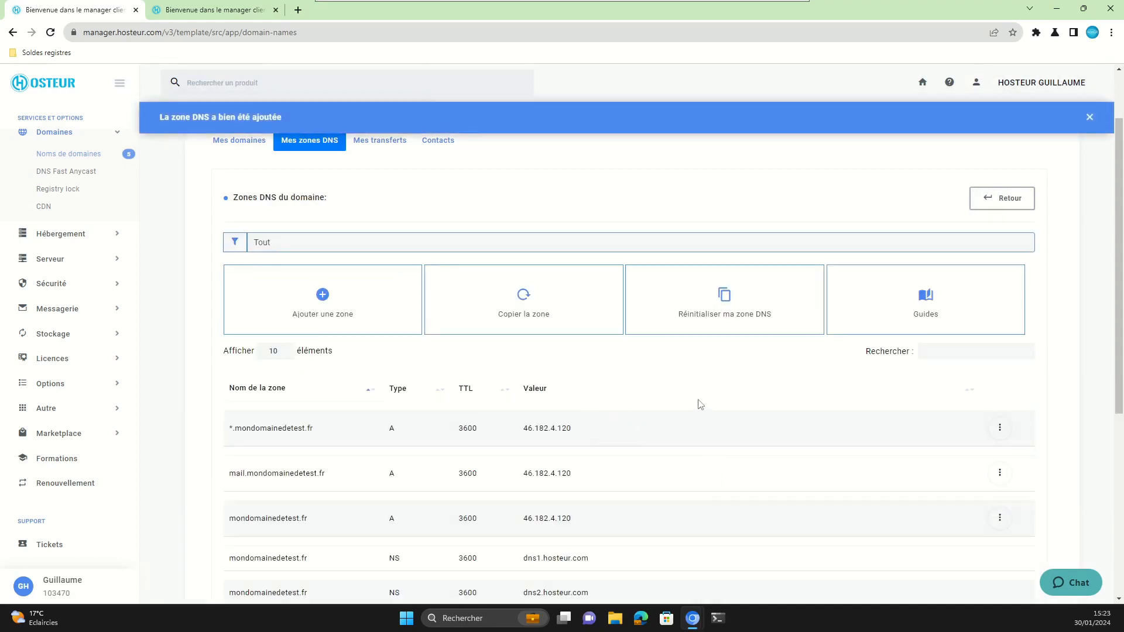
{"action": "scroll", "coordinate": [703, 403], "scroll_direction": "down", "scroll_amount": 5}
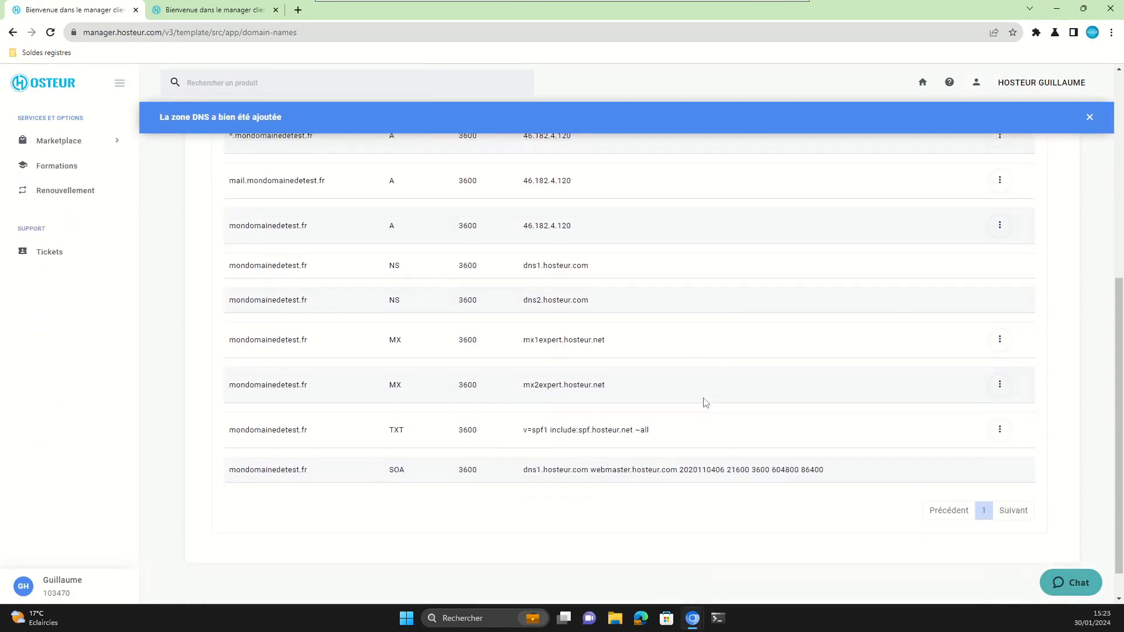
{"action": "scroll", "coordinate": [734, 406], "scroll_direction": "up", "scroll_amount": 1}
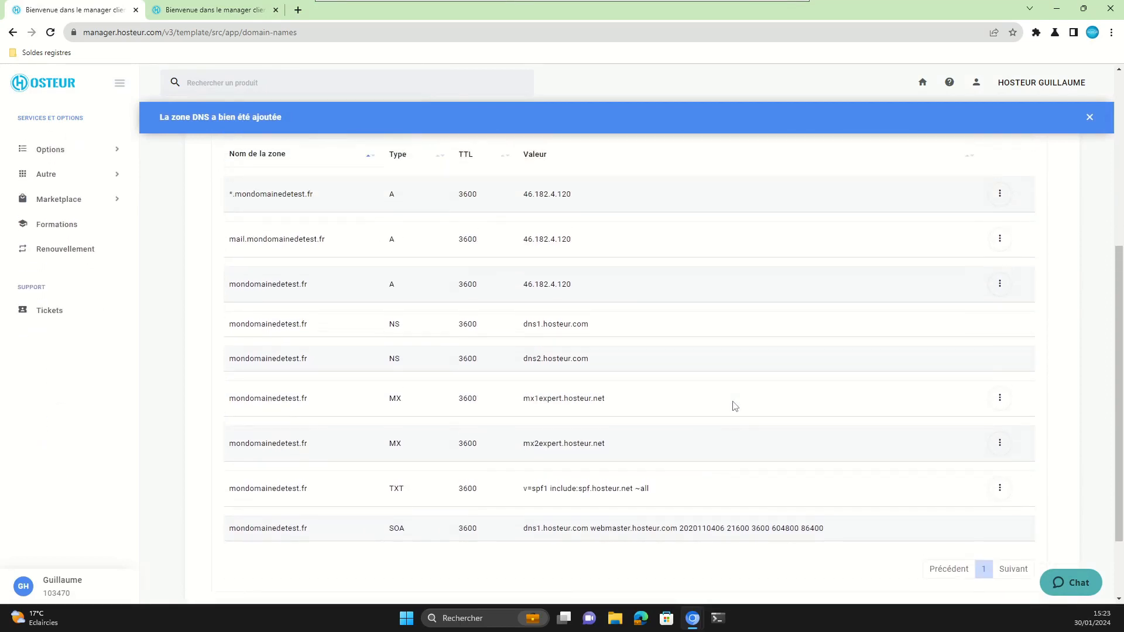
{"action": "scroll", "coordinate": [734, 405], "scroll_direction": "up", "scroll_amount": 2}
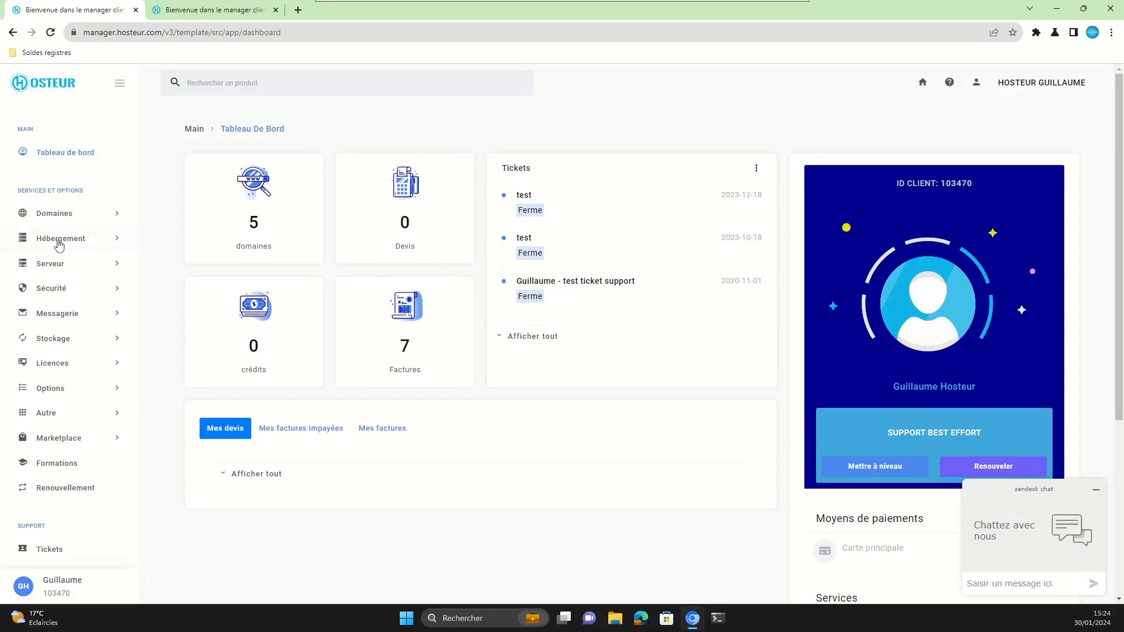
Step: Open the FTP account management of the FlexOne hosting k8s-1fajjsg7
{"action": "left_click", "coordinate": [59, 241]}
{"action": "left_click", "coordinate": [57, 282]}
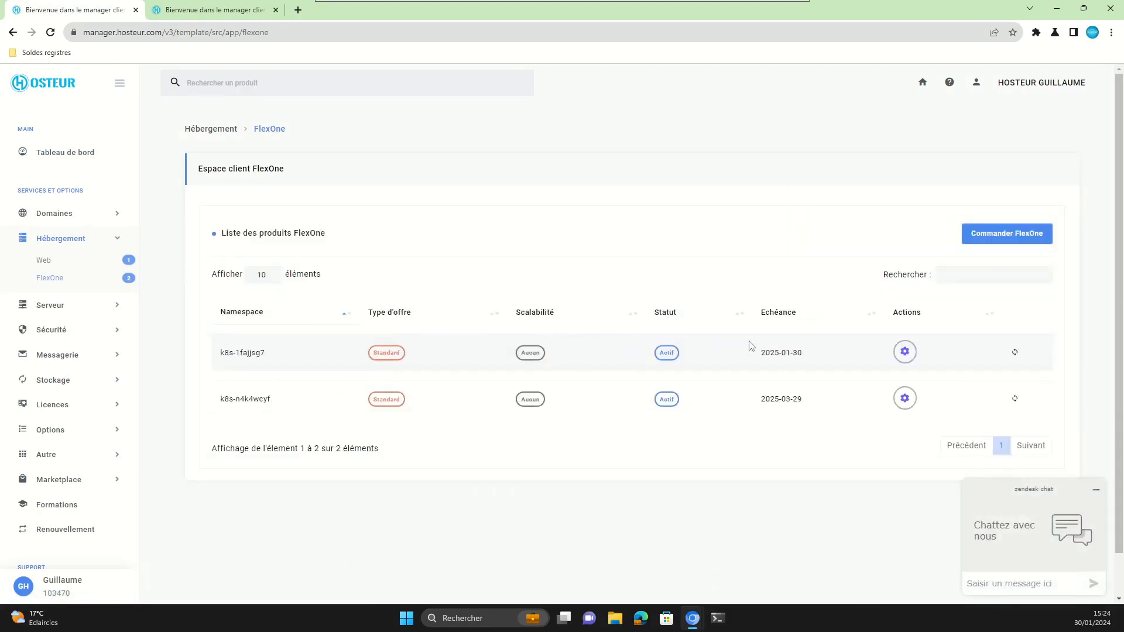
{"action": "left_click", "coordinate": [914, 353]}
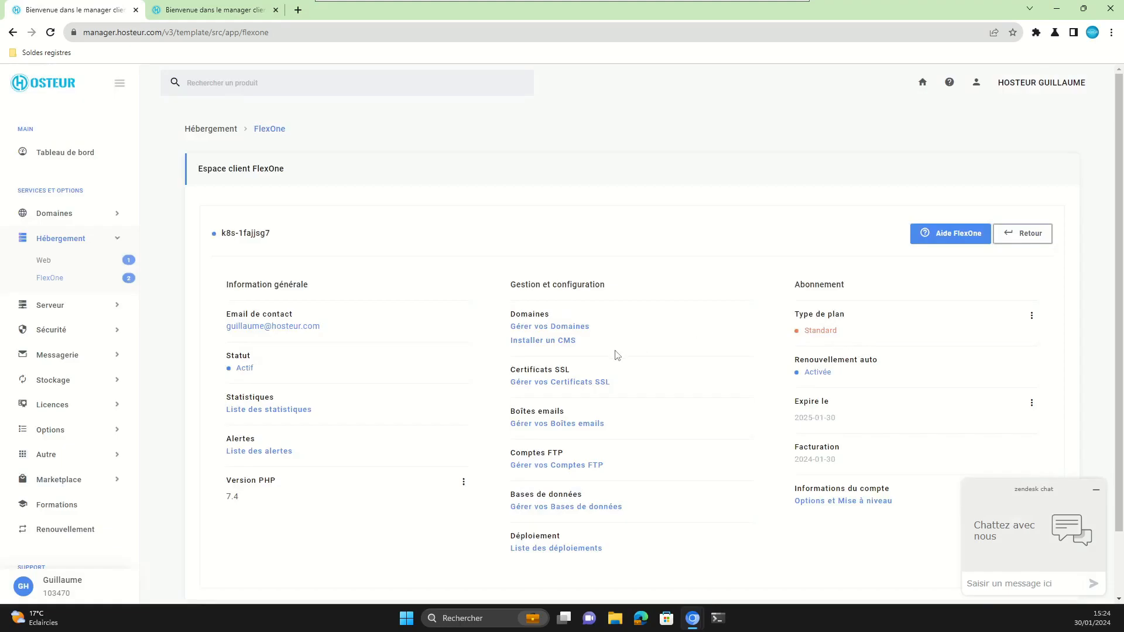
{"action": "left_click", "coordinate": [561, 466]}
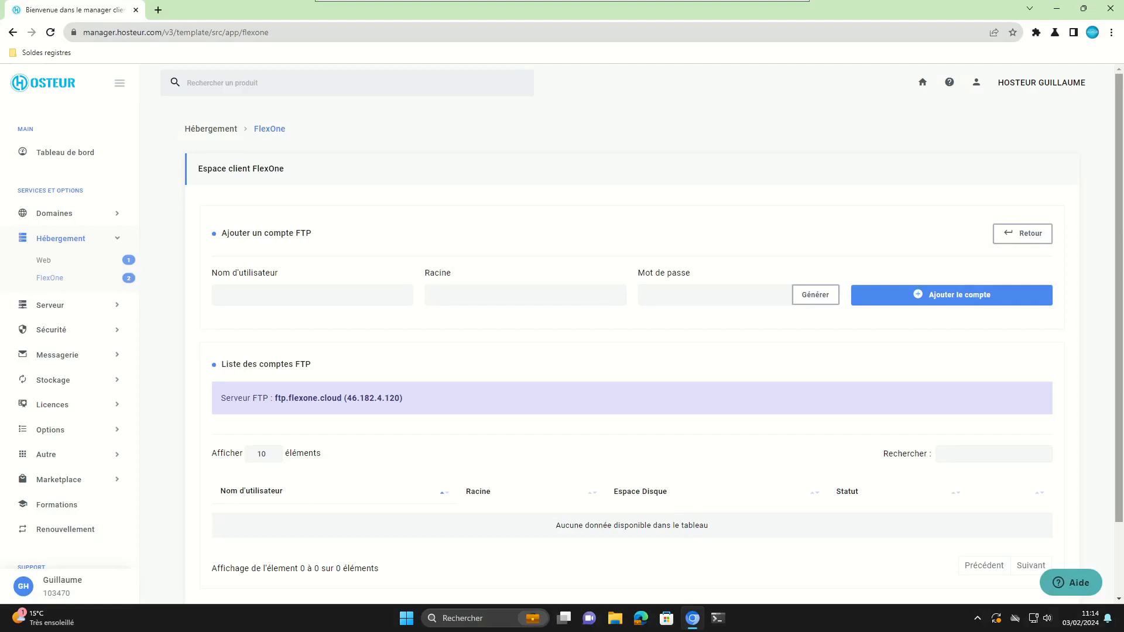
Step: Fill in the new FTP account's username and set its root to /sites/mondomainedetest.fr/
{"action": "left_click", "coordinate": [259, 300]}
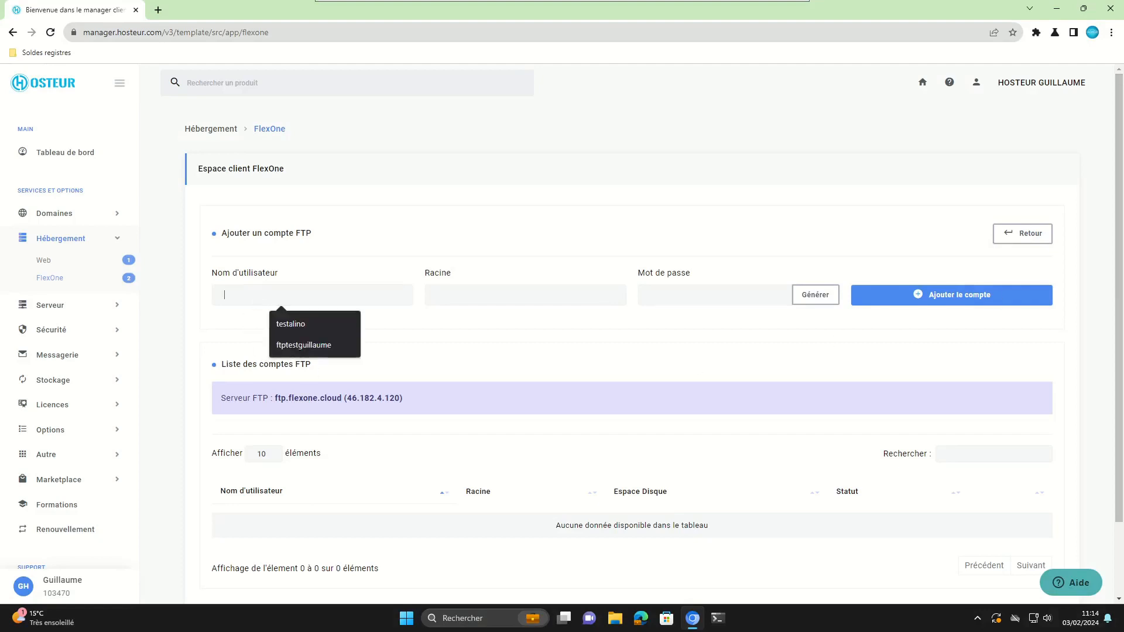
{"action": "key", "text": "Down"}
{"action": "key", "text": "Down"}
{"action": "key", "text": "Return"}
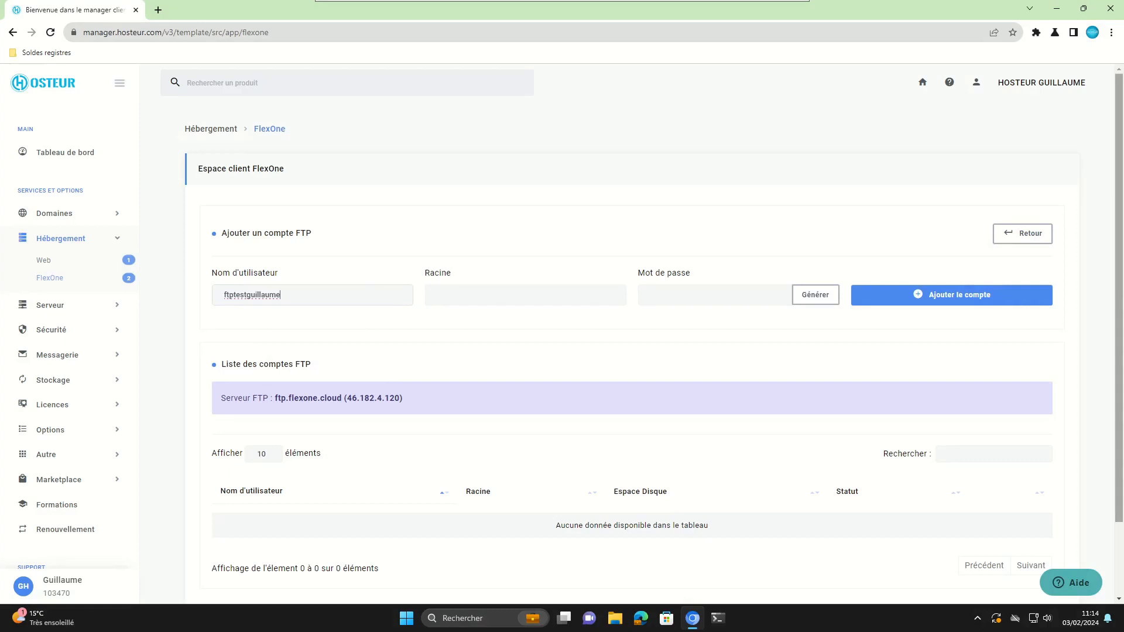
{"action": "left_click", "coordinate": [520, 305]}
{"action": "key", "text": "Down"}
{"action": "key", "text": "Down"}
{"action": "key", "text": "Return"}
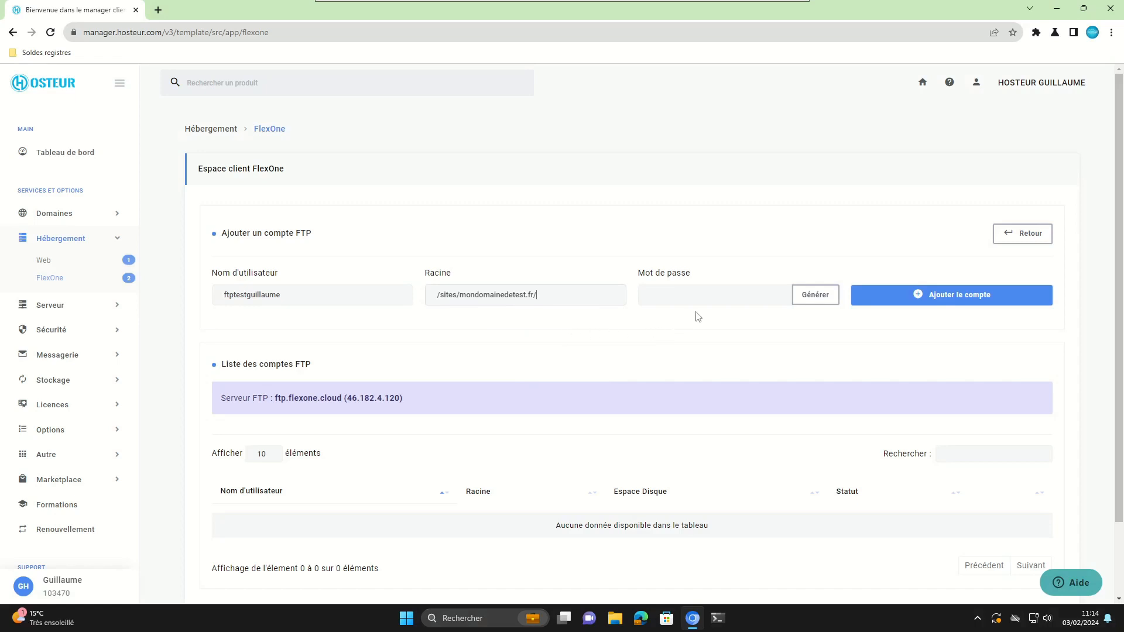
Step: Generate a password for the new FTP account, select it for copying and create the account
{"action": "left_click", "coordinate": [785, 300]}
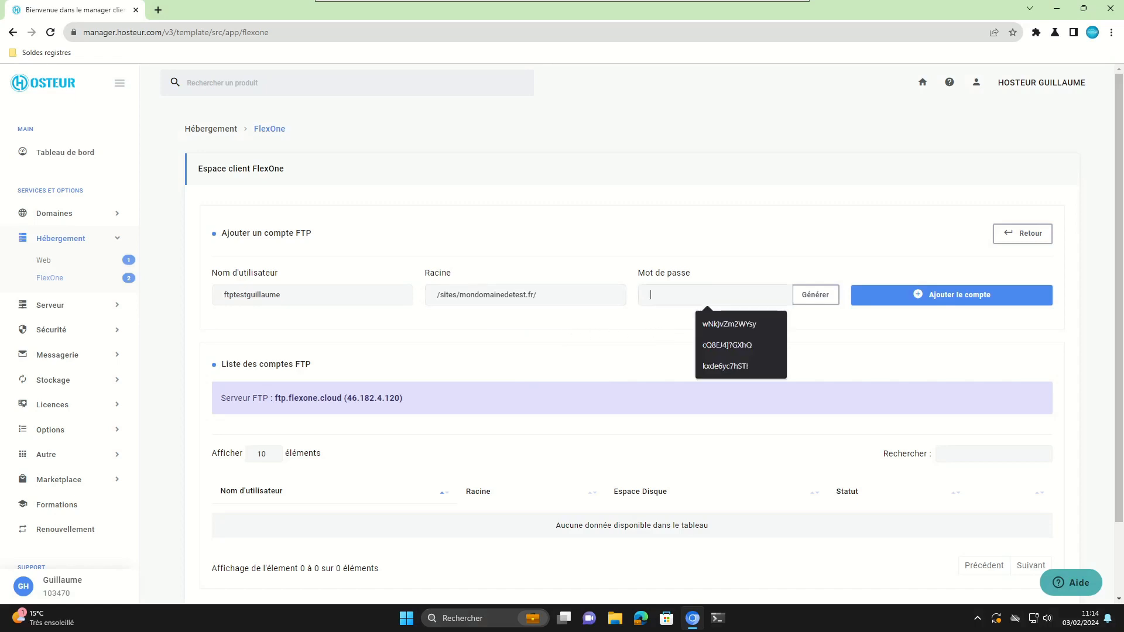
{"action": "left_click", "coordinate": [821, 297]}
{"action": "left_click", "coordinate": [825, 300]}
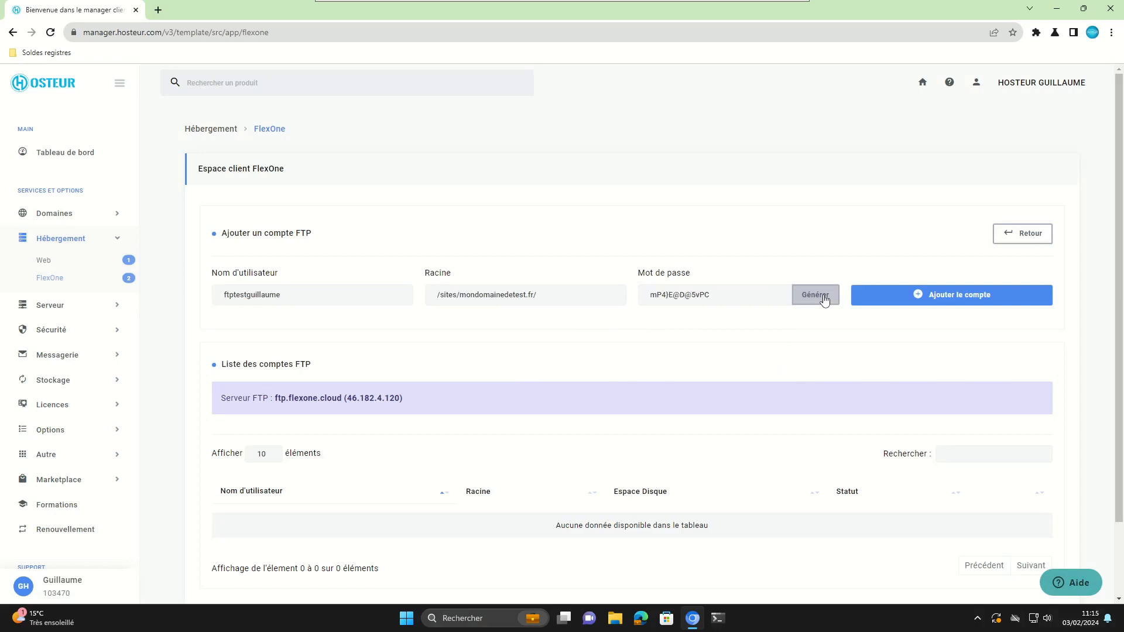
{"action": "left_click_drag", "start_coordinate": [711, 295], "coordinate": [649, 295]}
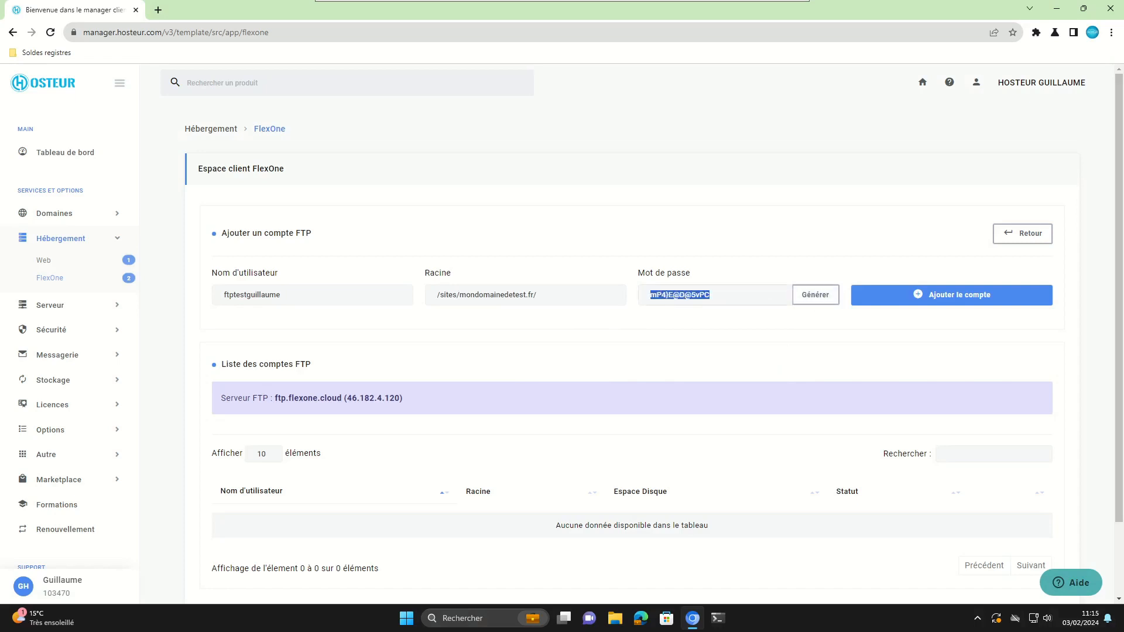
{"action": "left_click", "coordinate": [808, 349]}
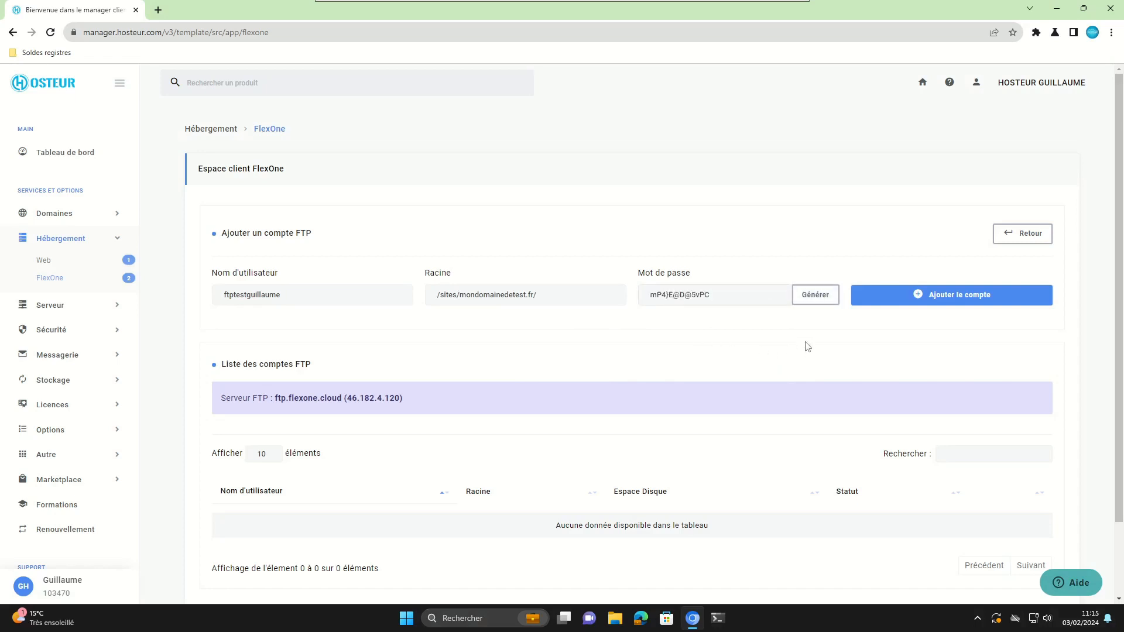
{"action": "left_click", "coordinate": [931, 300]}
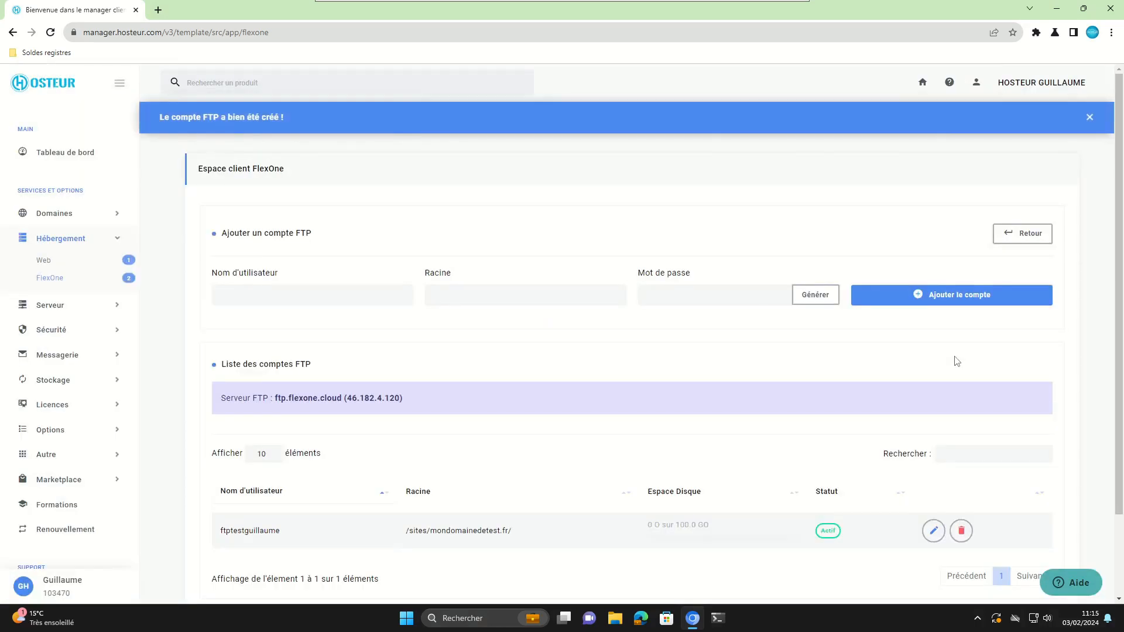
{"action": "scroll", "coordinate": [951, 368], "scroll_direction": "down", "scroll_amount": 1}
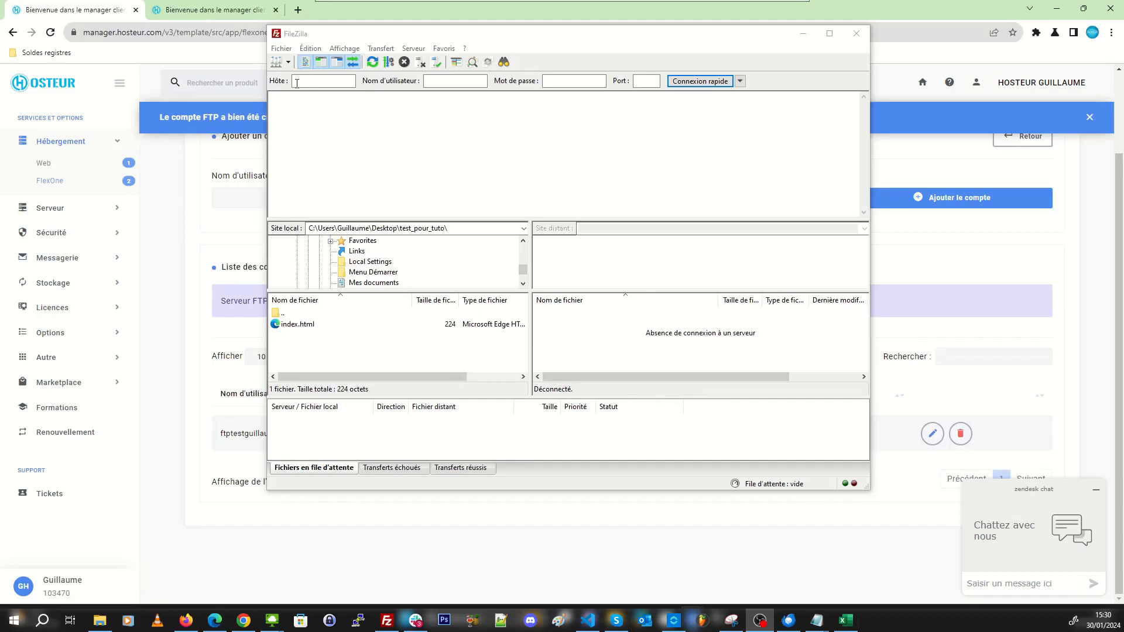
Step: In FileZilla, connect to the host 46.182.4.120 with the new account's FTP username and password
{"action": "type", "text": "6.182.4.120"}
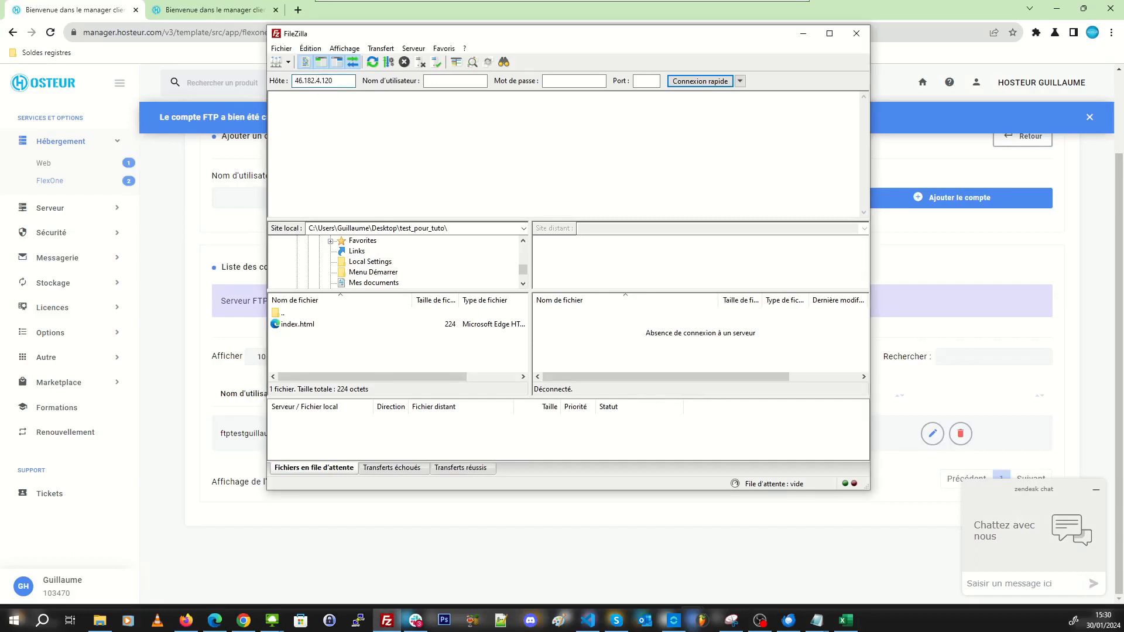
{"action": "key", "text": "alt+Tab"}
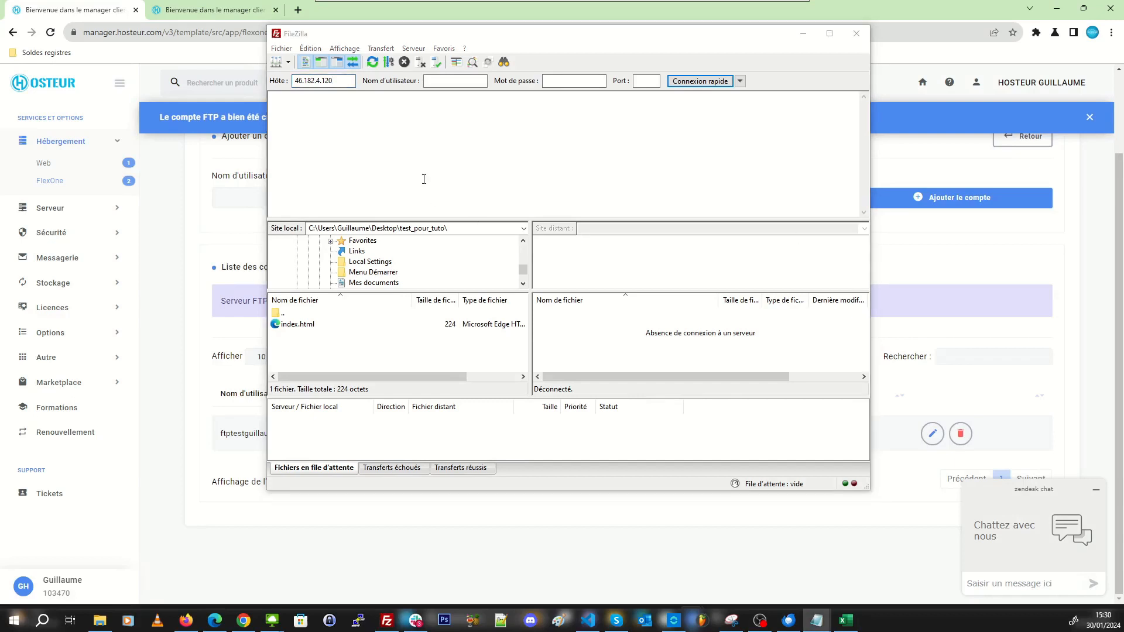
{"action": "left_click", "coordinate": [461, 83]}
{"action": "type", "text": "ftptestguillaume"}
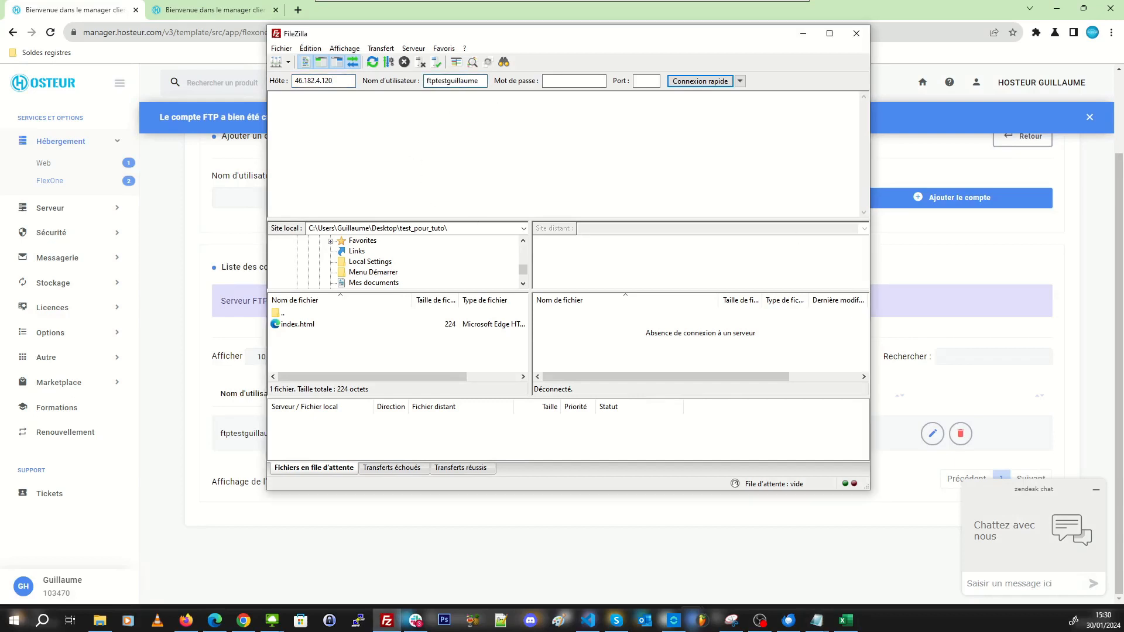
{"action": "key", "text": "alt+Tab"}
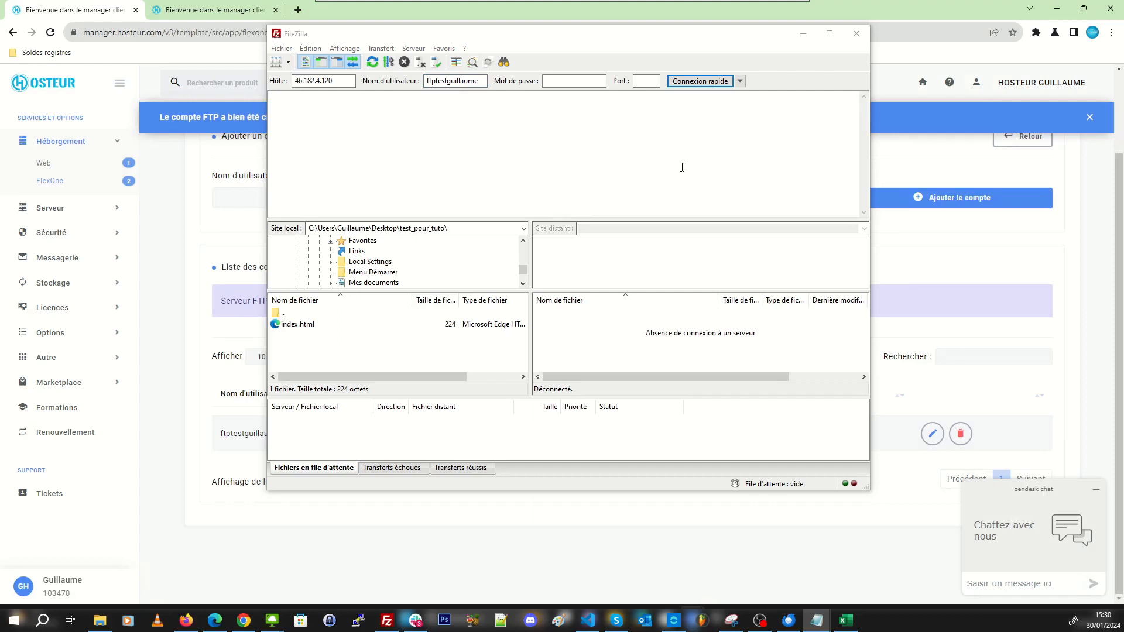
{"action": "left_click", "coordinate": [576, 83]}
{"action": "key", "text": "ctrl+v"}
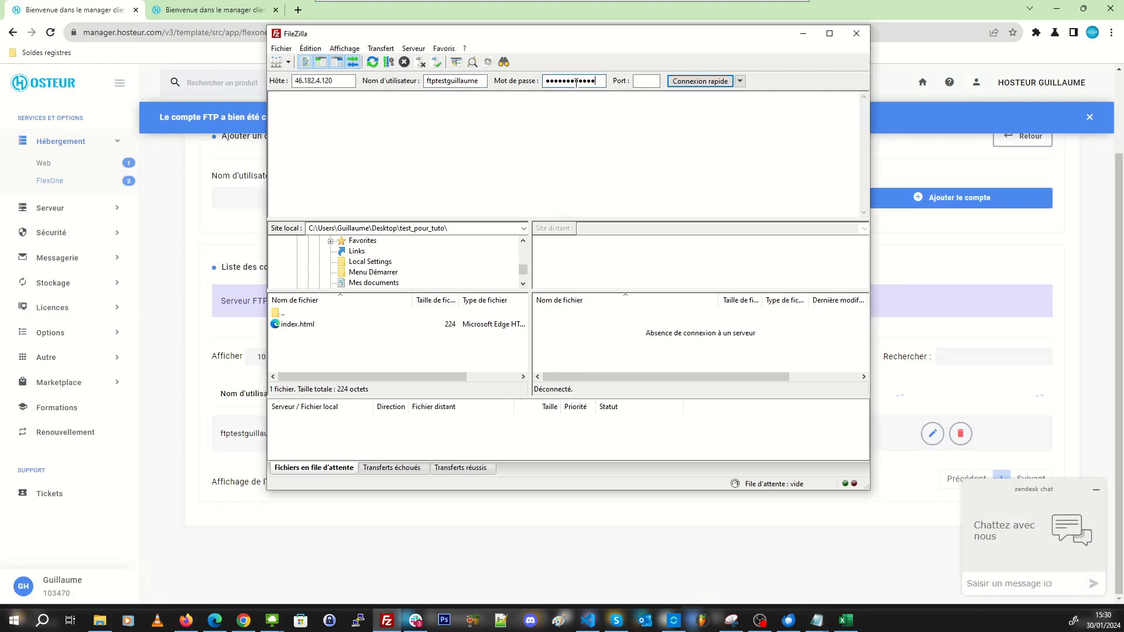
{"action": "left_click", "coordinate": [701, 82]}
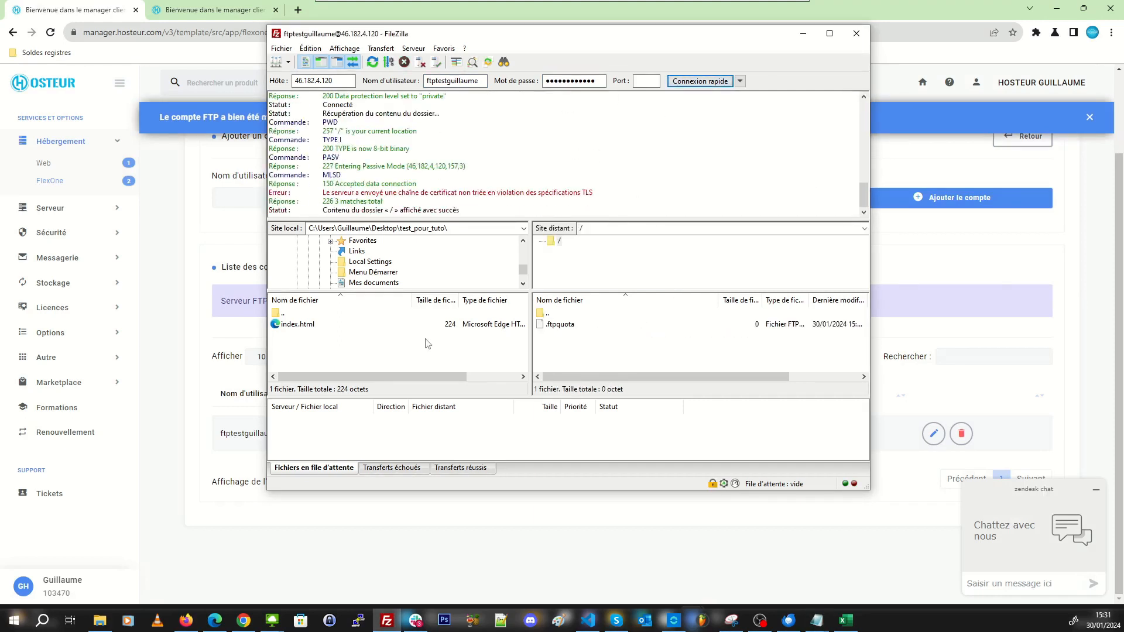
Step: Upload the local index.html file to the root folder of the FTP server and minimise FileZilla
{"action": "left_click", "coordinate": [294, 327]}
{"action": "left_click_drag", "start_coordinate": [294, 329], "coordinate": [688, 365]}
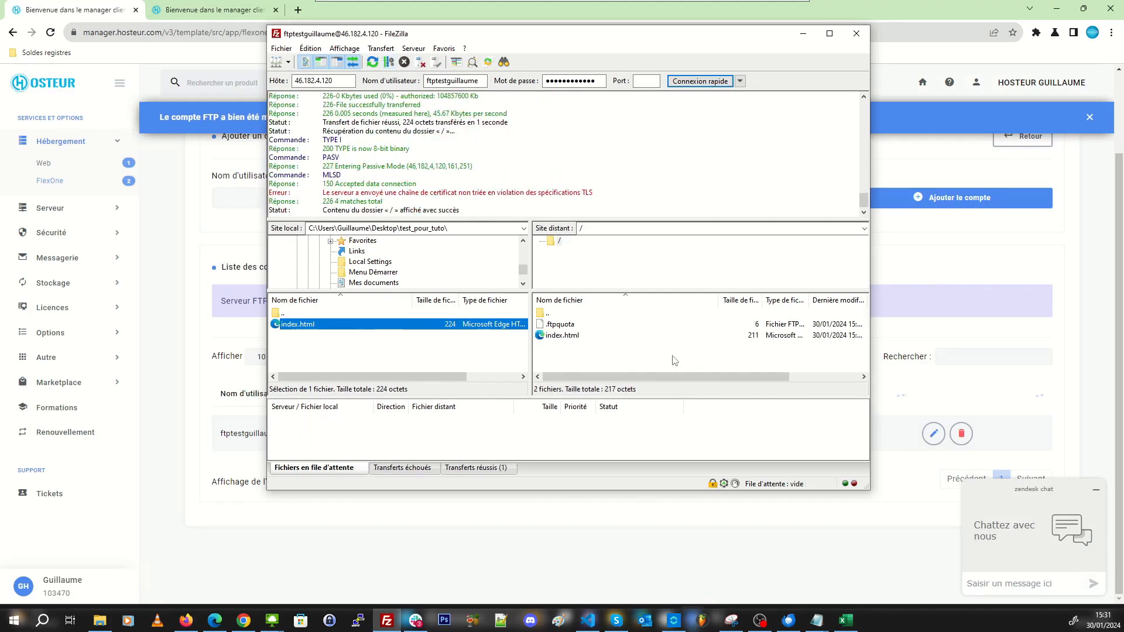
{"action": "left_click", "coordinate": [806, 33]}
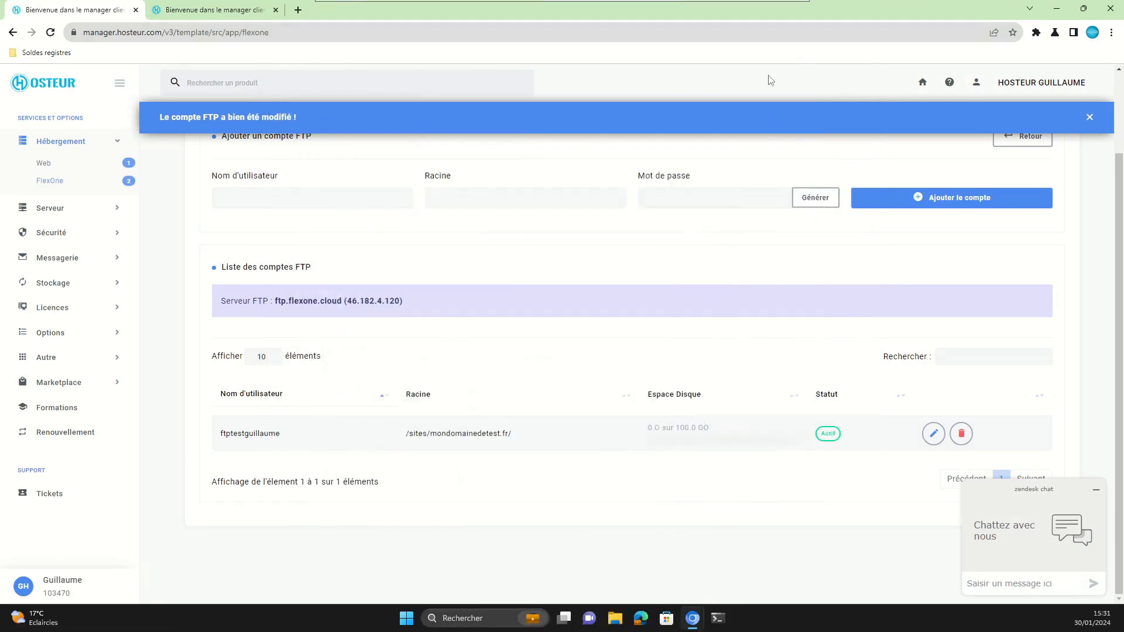
{"action": "left_click", "coordinate": [297, 11]}
{"action": "type", "text": "http://mondomainedetest.fr/"}
{"action": "key", "text": "Return"}
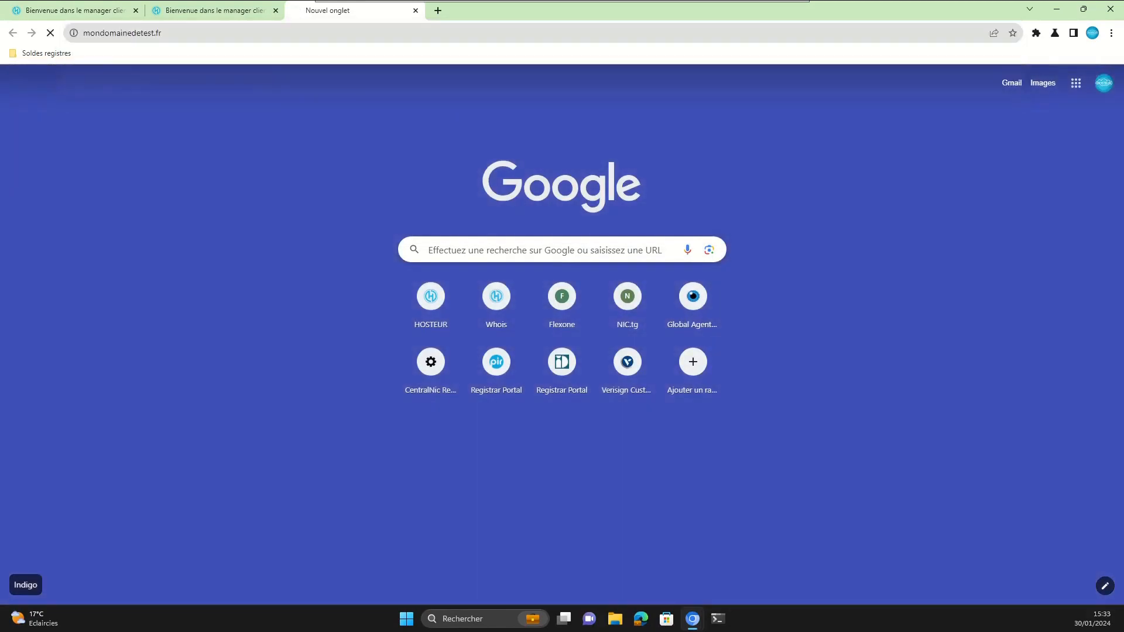